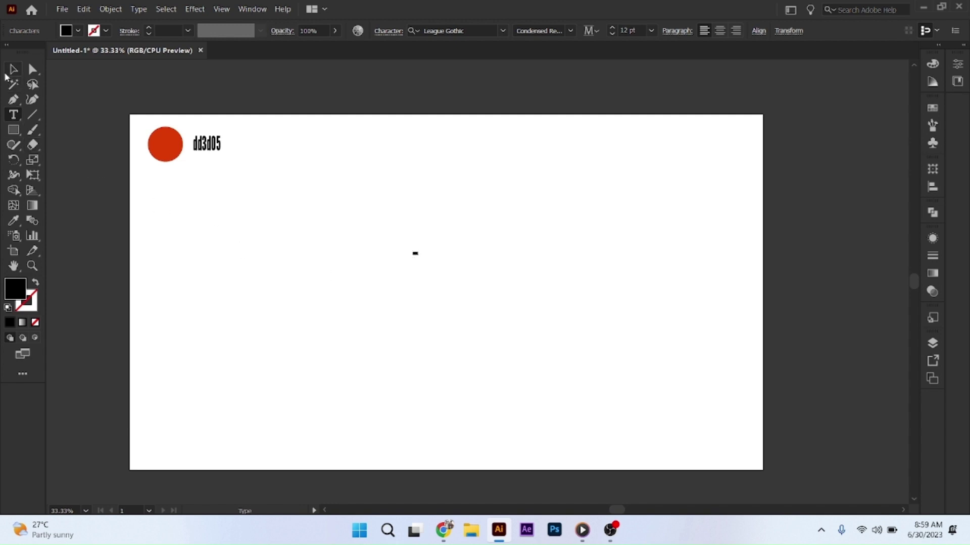
Enlarge the BUBBLE text to about 581 pt and centre it horizontally and vertically on the artboard.
click(14, 69)
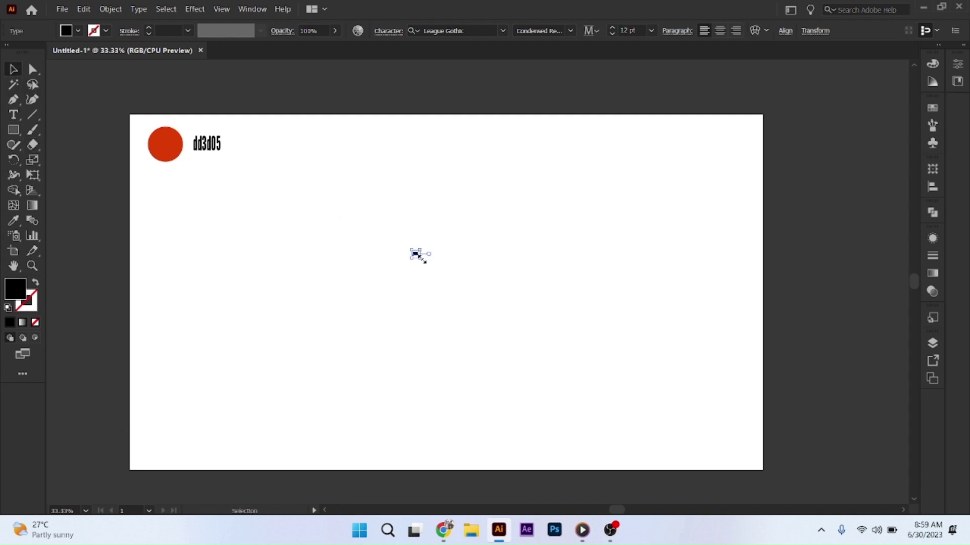
drag(420, 257, 634, 329)
scroll(532, 264, up, 3)
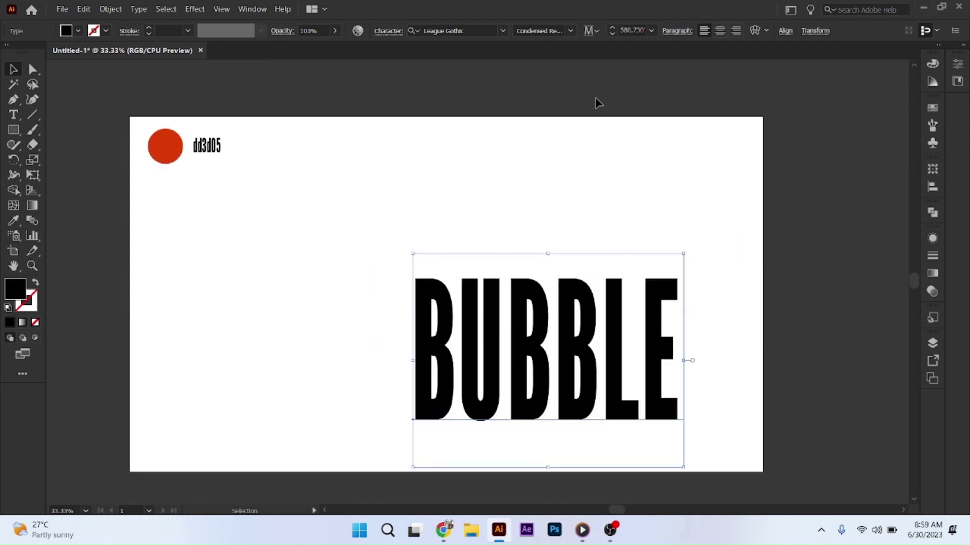
click(785, 30)
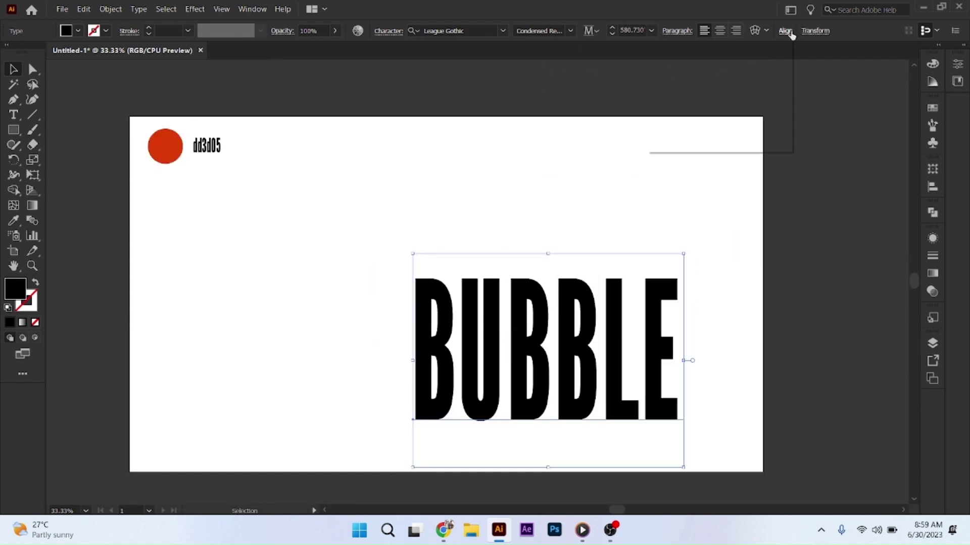
click(680, 66)
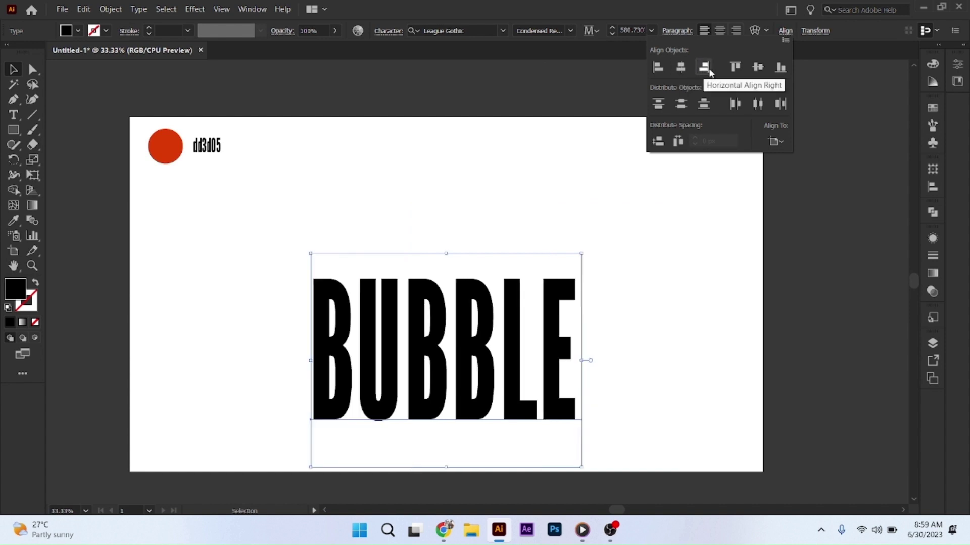
click(757, 68)
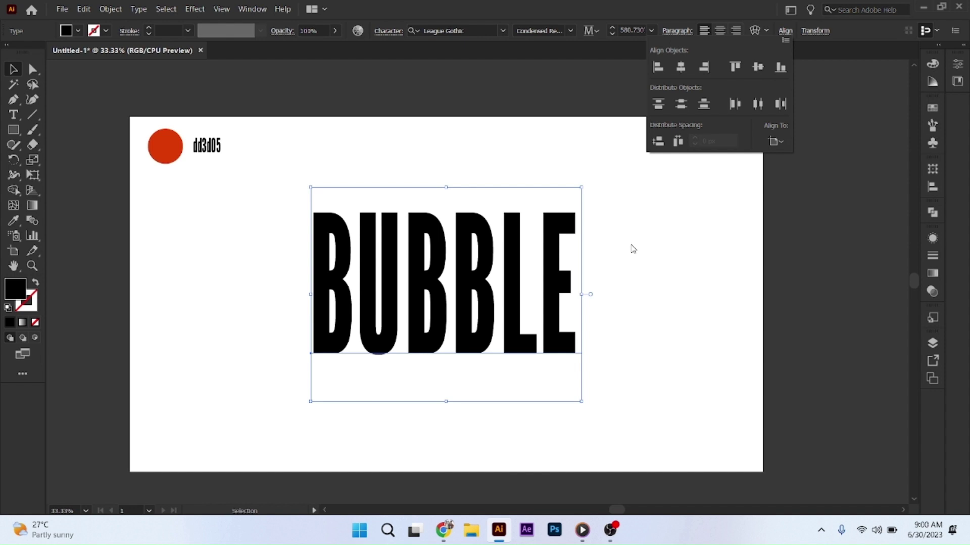
Apply an envelope warp to the BUBBLE text with the Arch style, horizontal orientation and a 25% bend.
click(117, 10)
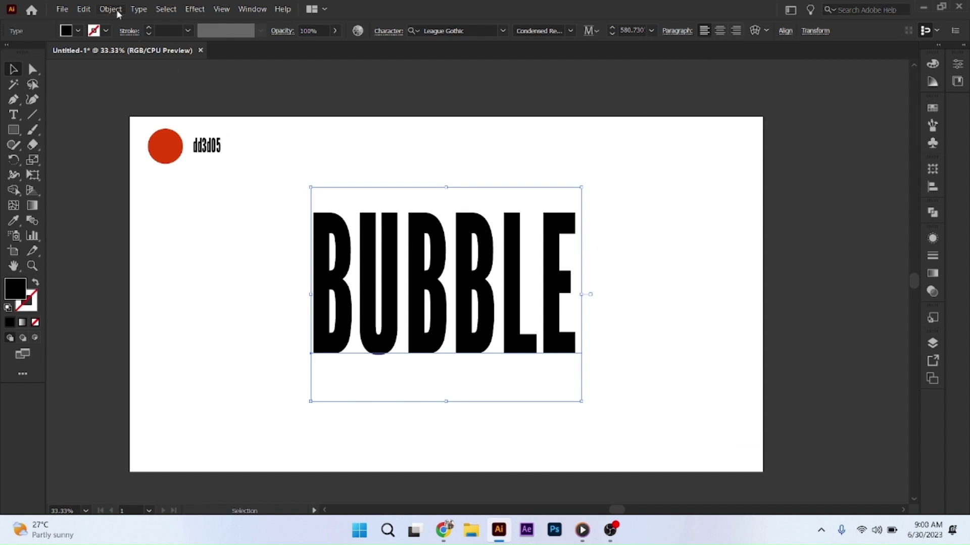
click(117, 11)
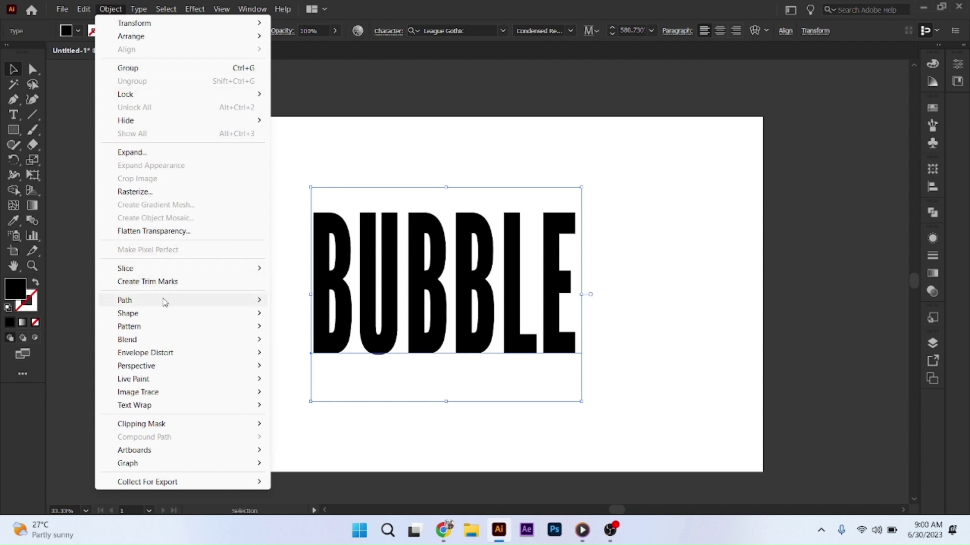
mouse_move(231, 359)
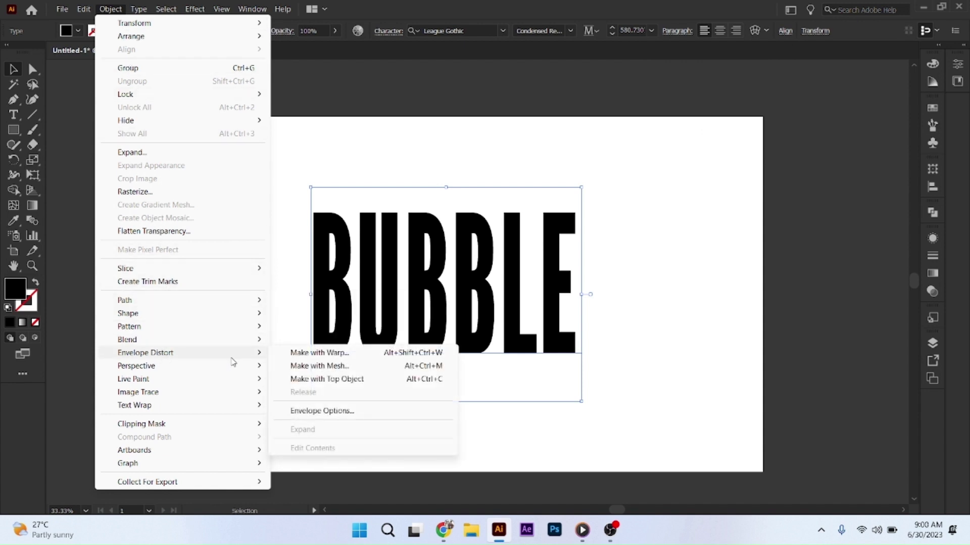
click(346, 357)
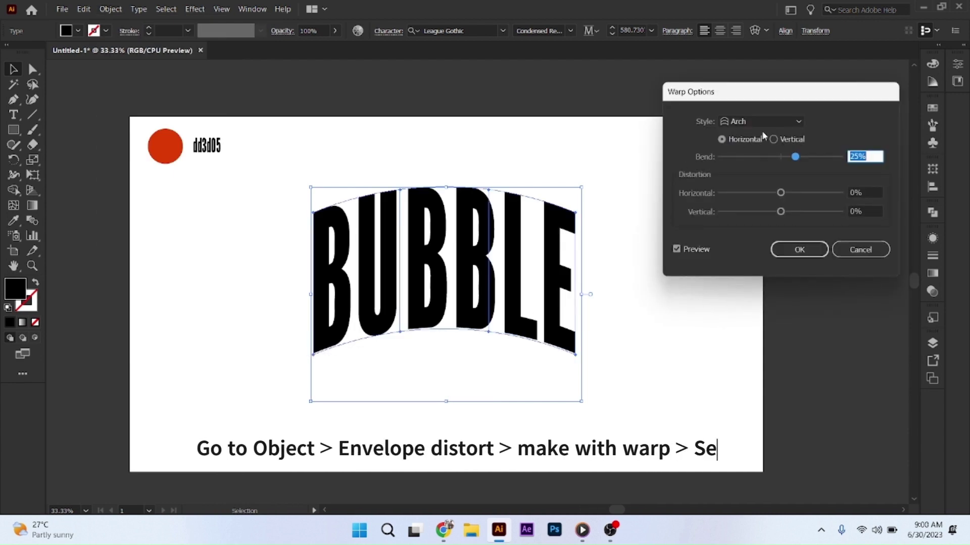
click(753, 121)
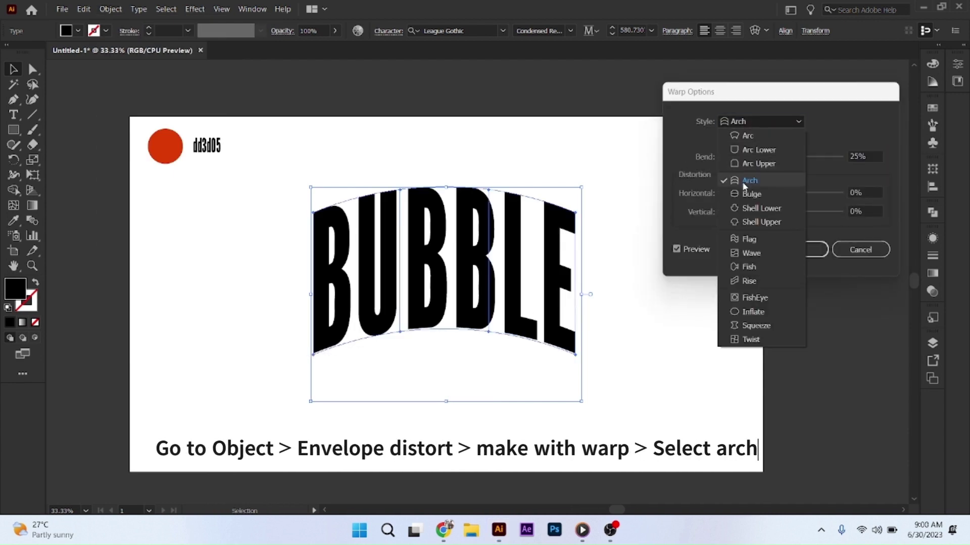
click(743, 180)
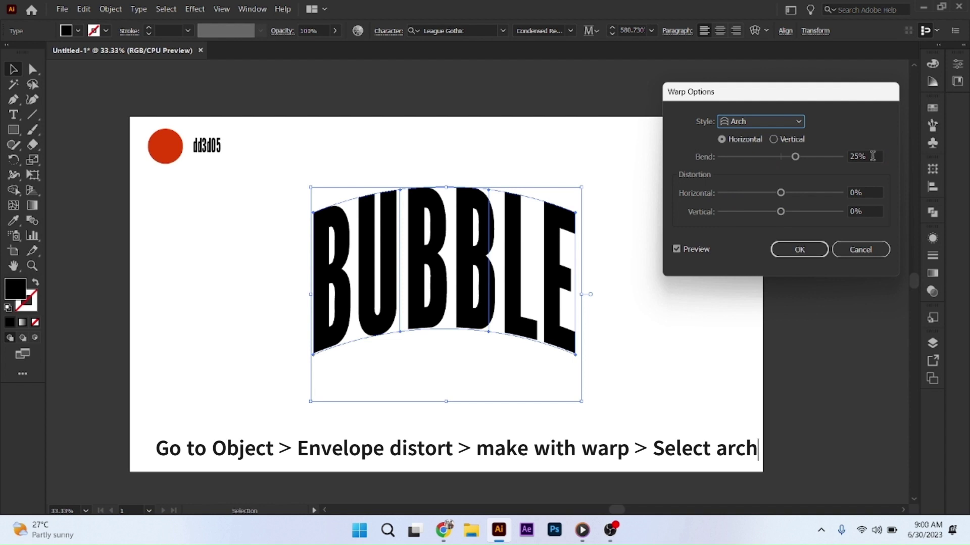
click(861, 157)
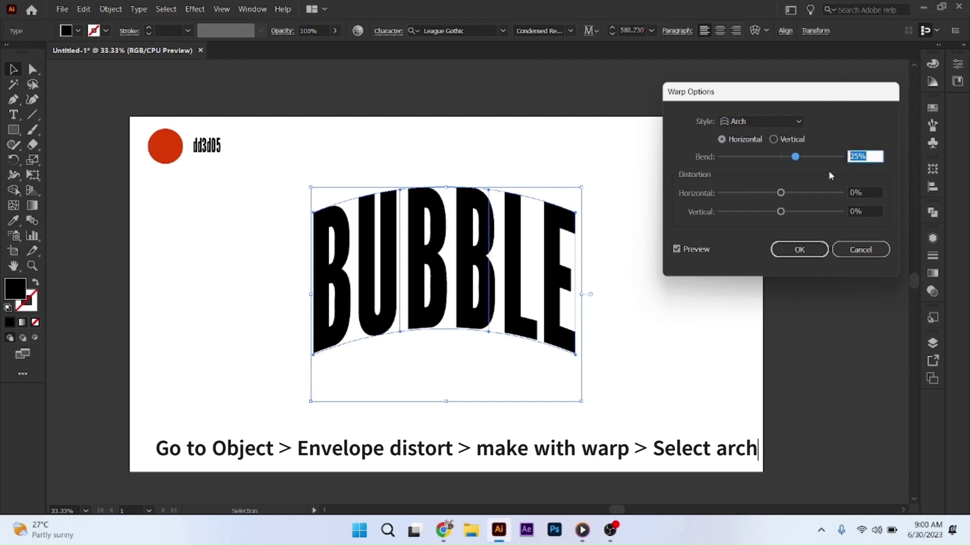
click(800, 250)
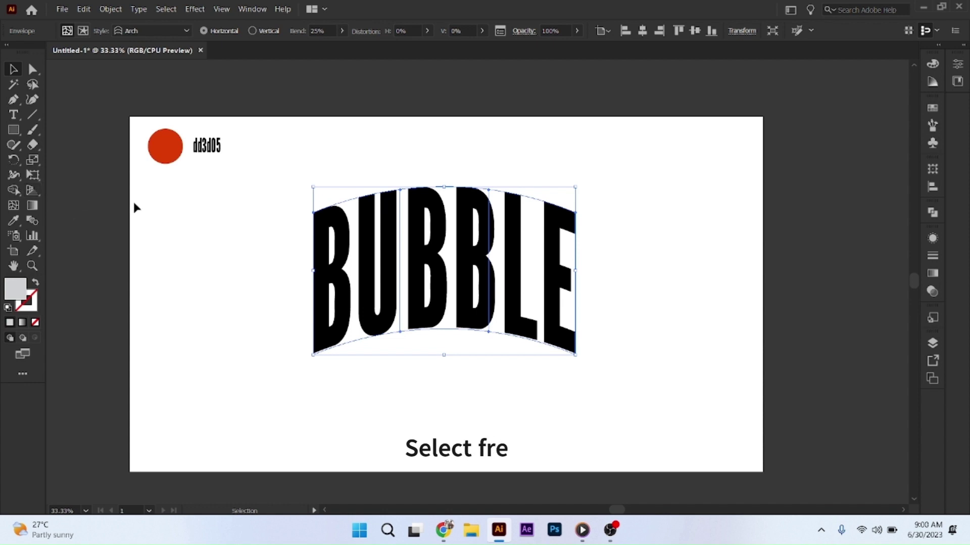
Widen the base of the arched text symmetrically using Free Transform's Perspective Distort on its lower corner.
click(38, 177)
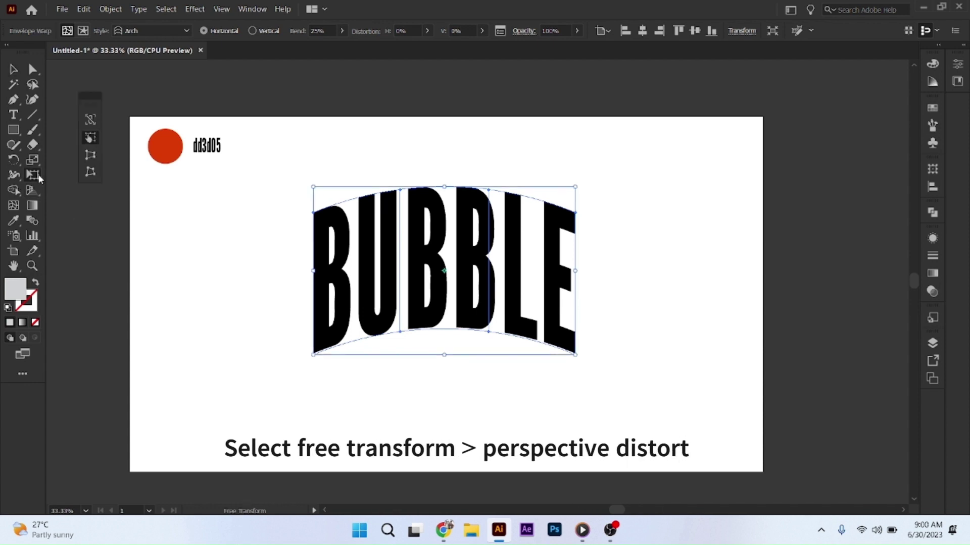
click(90, 160)
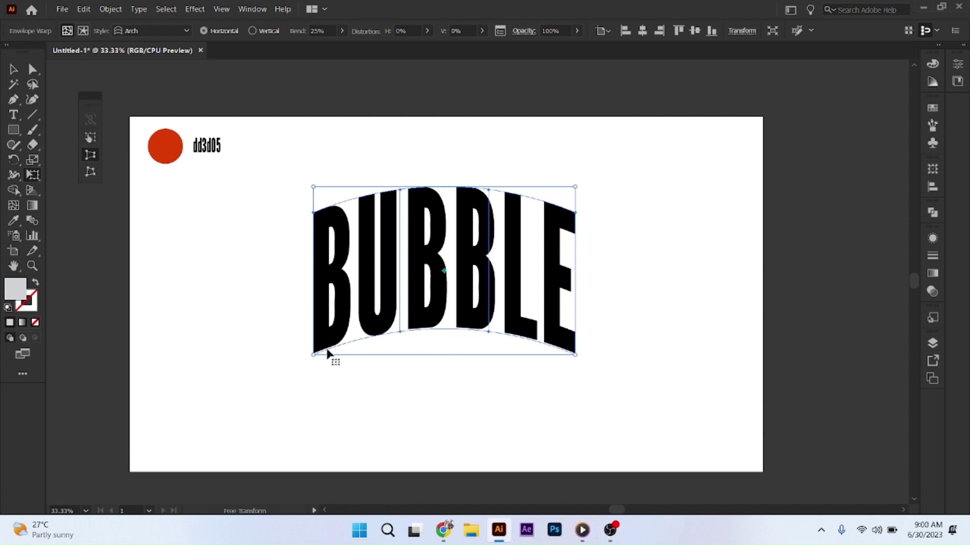
scroll(320, 353, down, 2)
scroll(310, 338, up, 2)
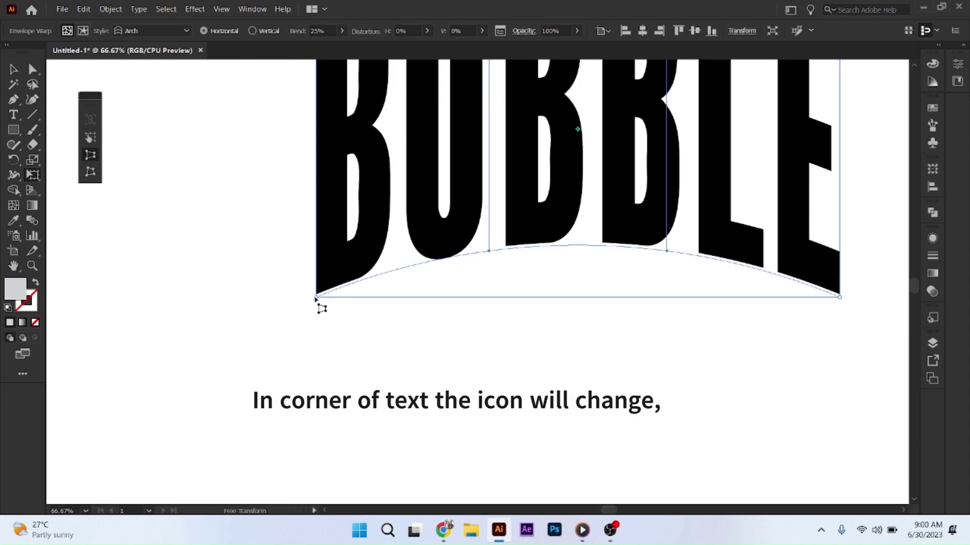
scroll(317, 299, down, 2)
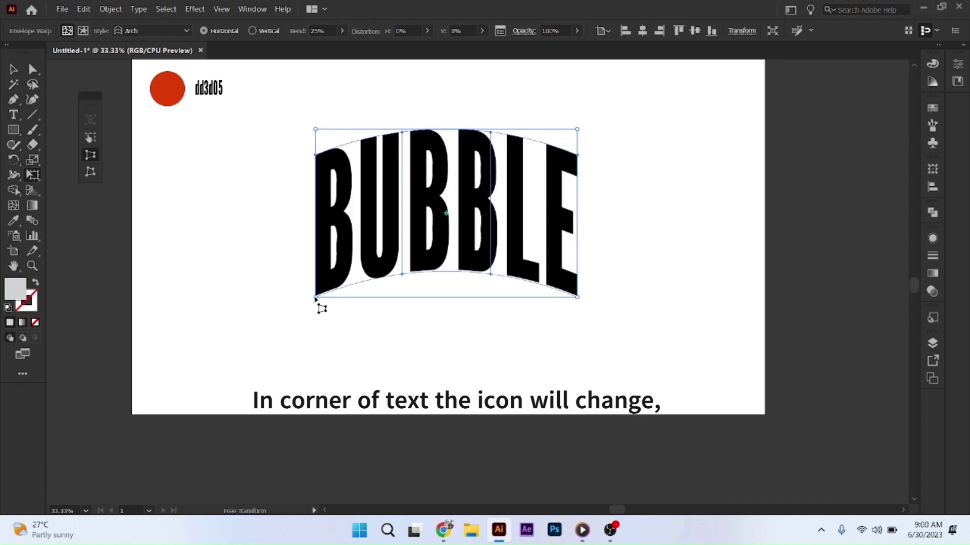
drag(314, 298, 289, 293)
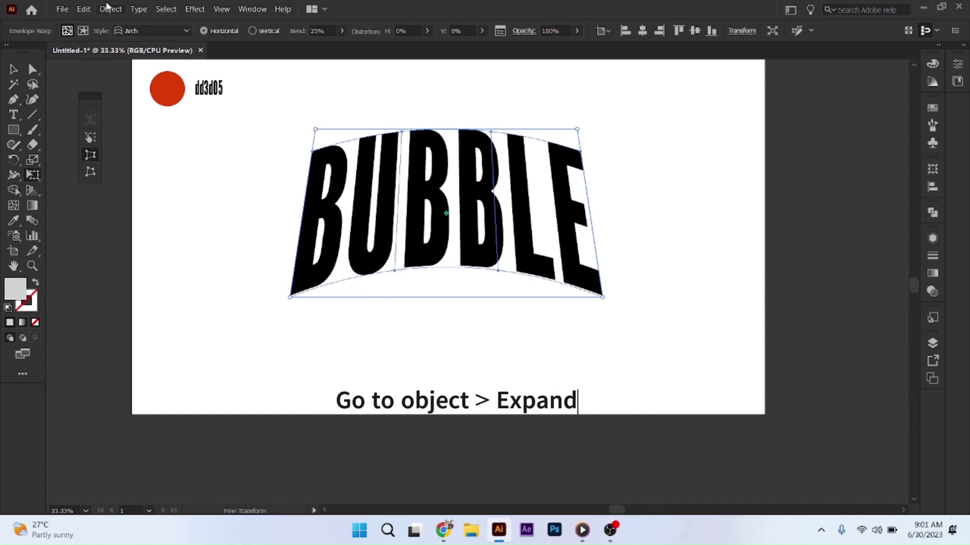
Expand the warped text's object and fill, and set the lettering's fill colour to white.
click(106, 10)
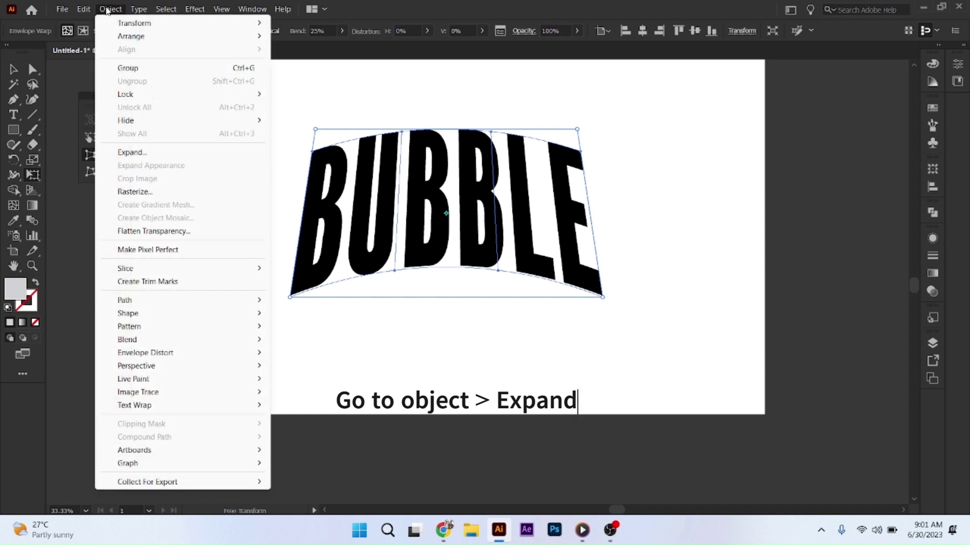
click(134, 152)
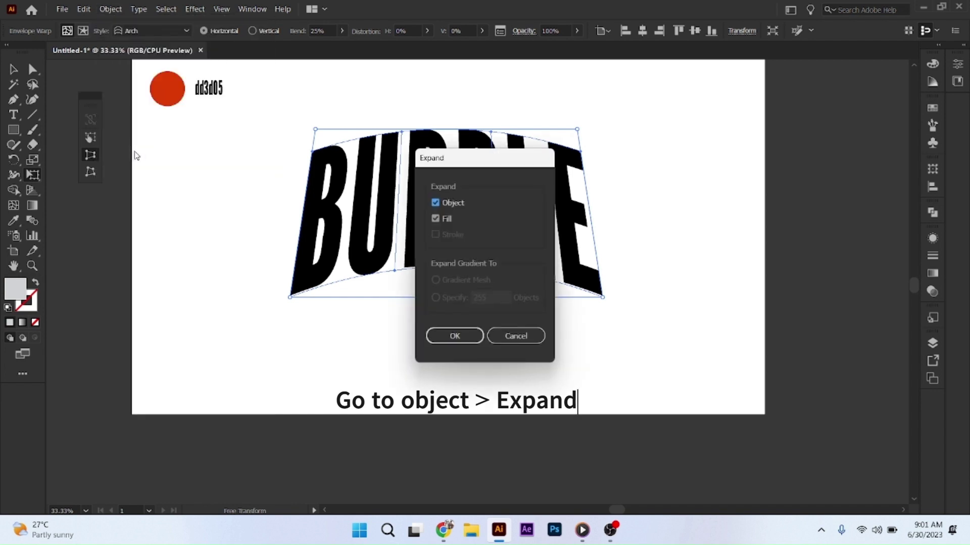
click(468, 332)
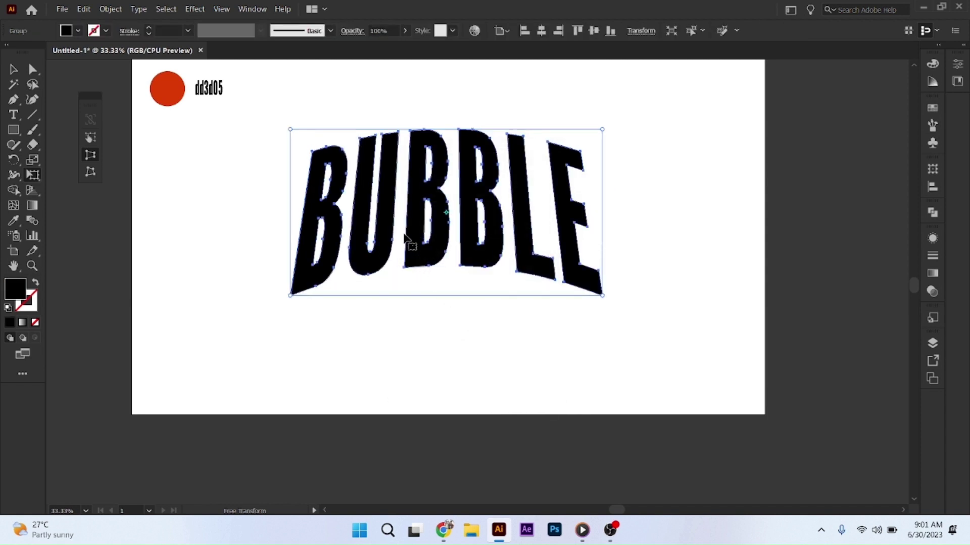
click(81, 31)
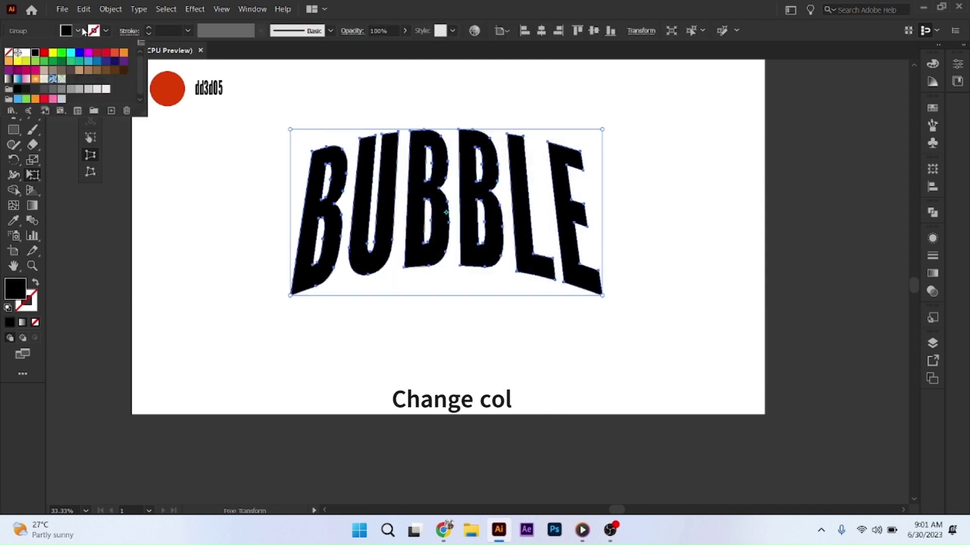
click(26, 53)
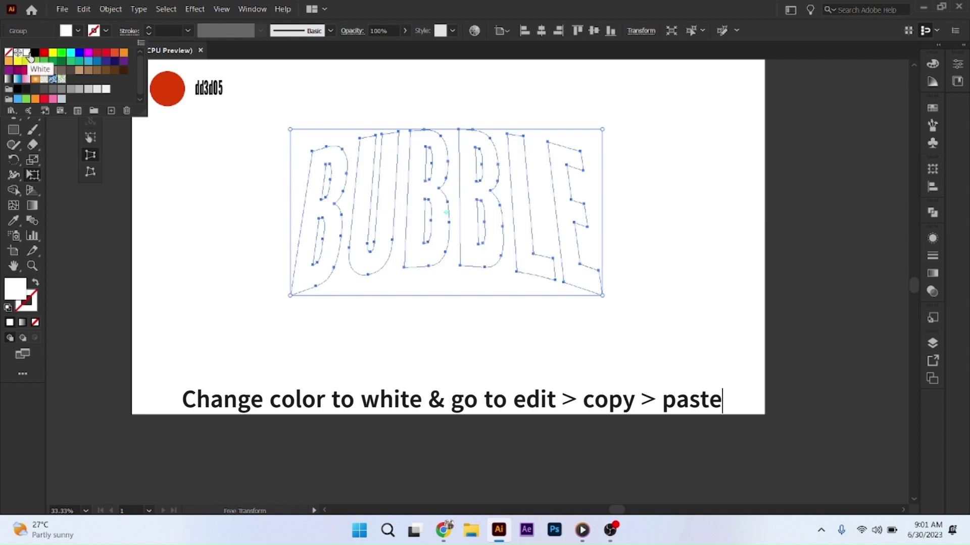
Copy the white BUBBLE lettering and paste a duplicate in place over it.
click(84, 9)
click(85, 9)
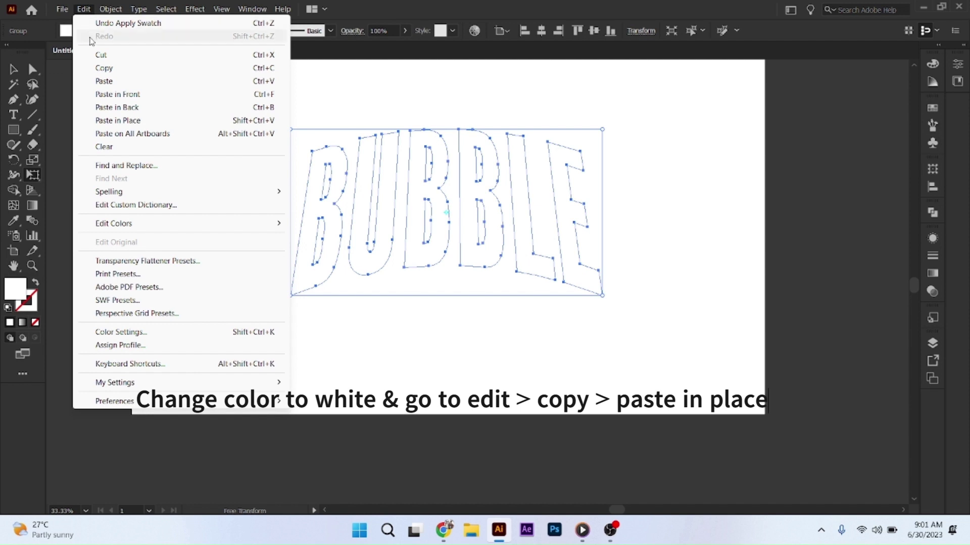
click(103, 68)
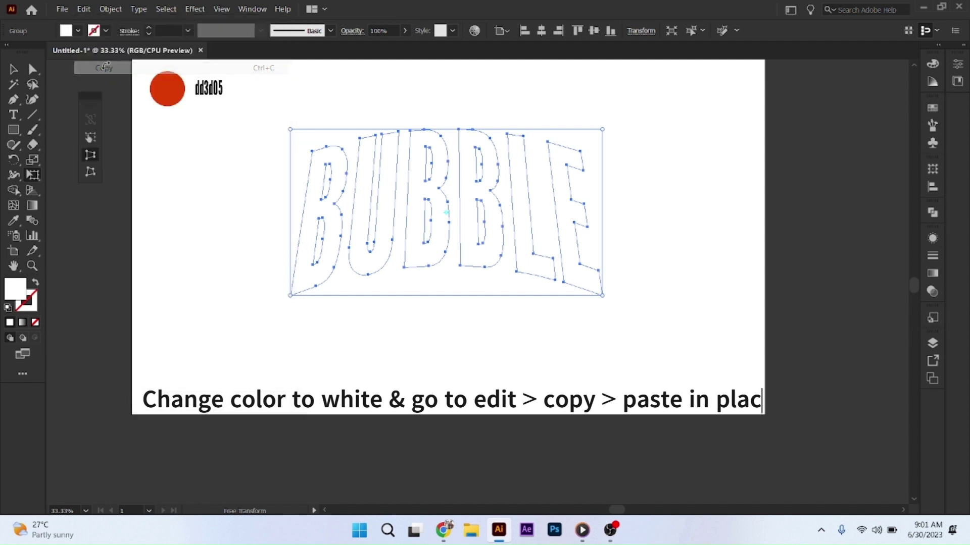
click(82, 9)
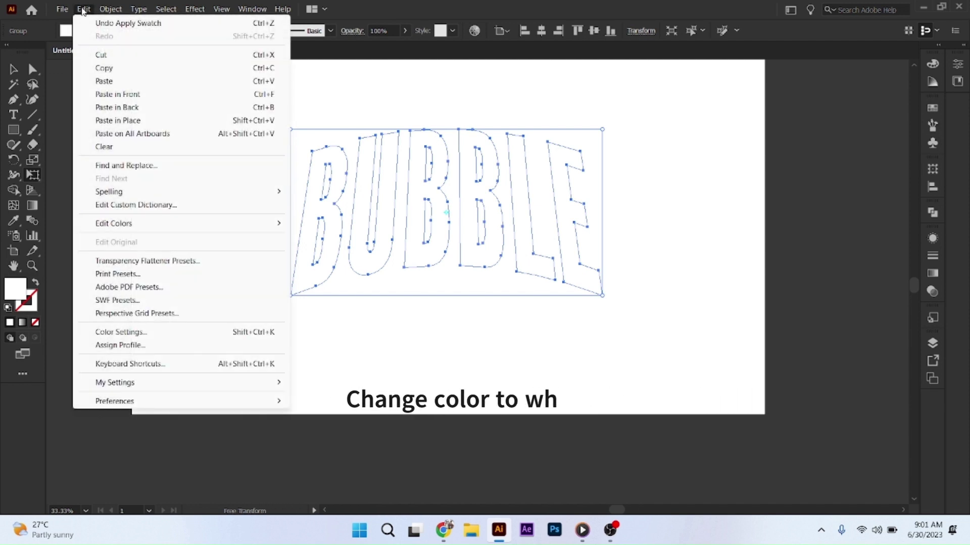
click(117, 124)
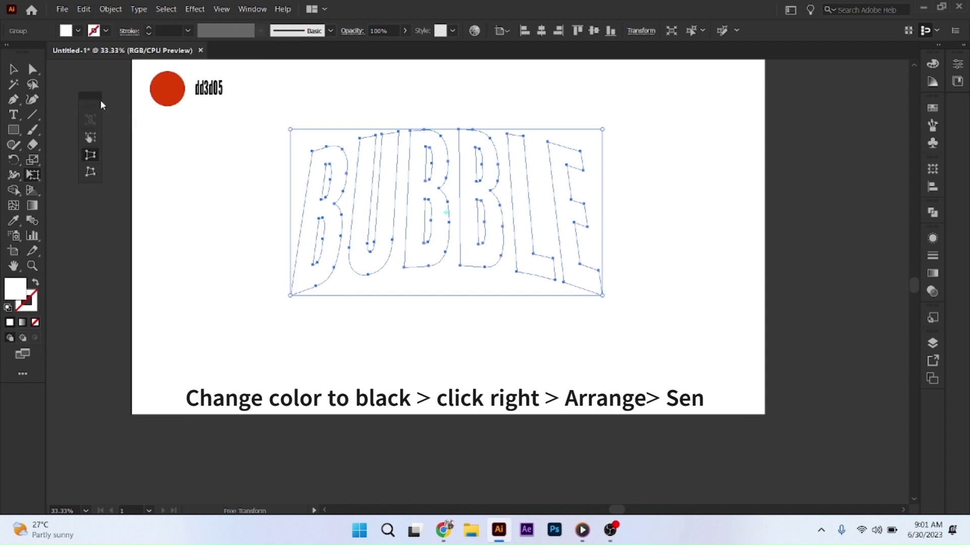
Fill the pasted BUBBLE duplicate with black and send it to the back, behind the white lettering.
click(78, 31)
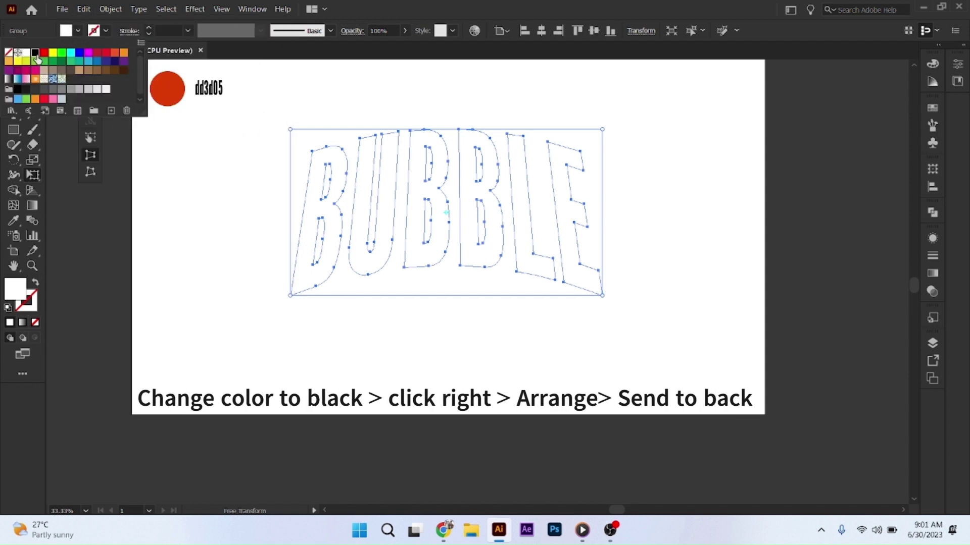
click(35, 56)
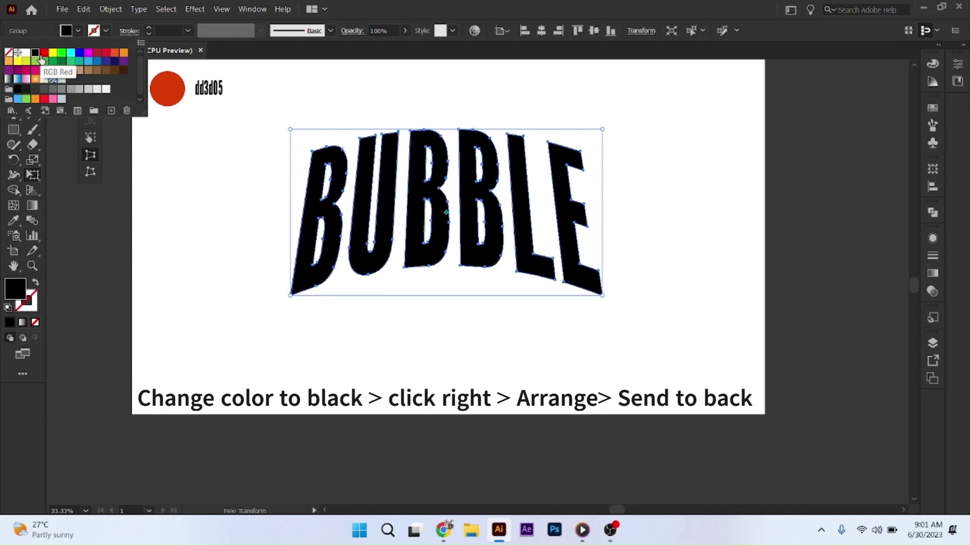
click(368, 180)
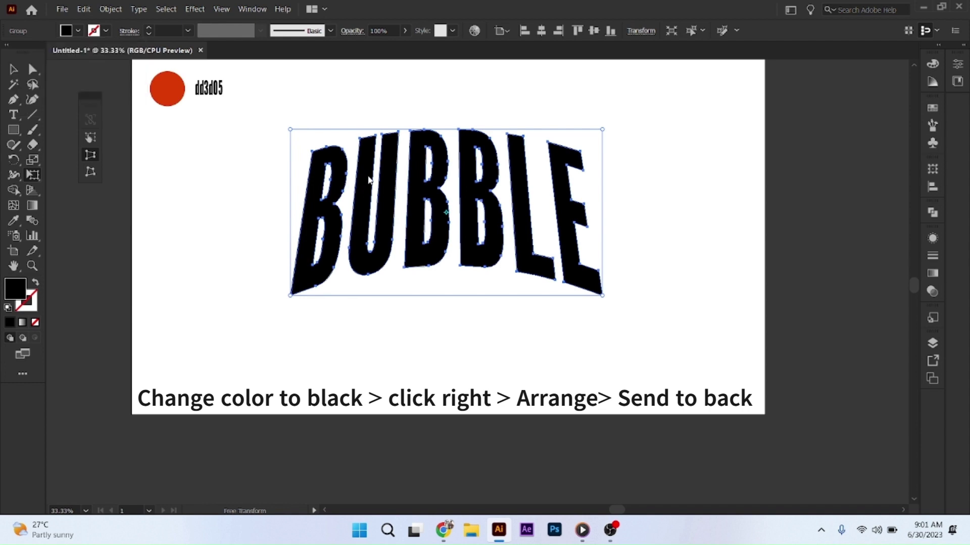
right_click(366, 174)
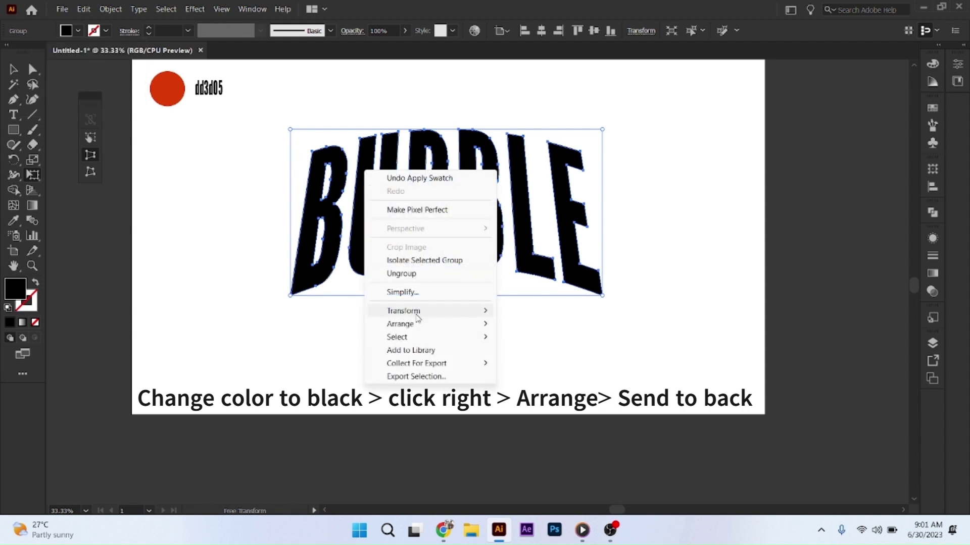
mouse_move(474, 324)
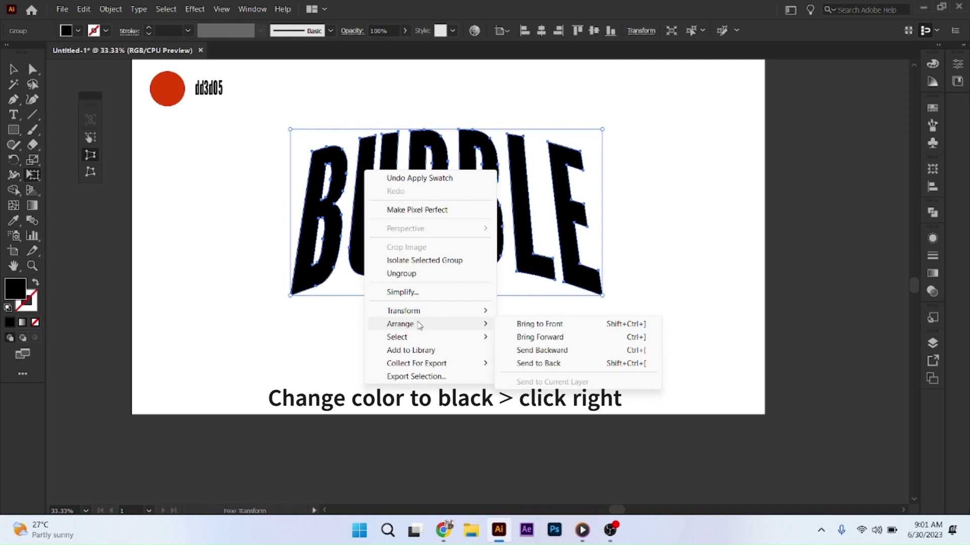
click(547, 363)
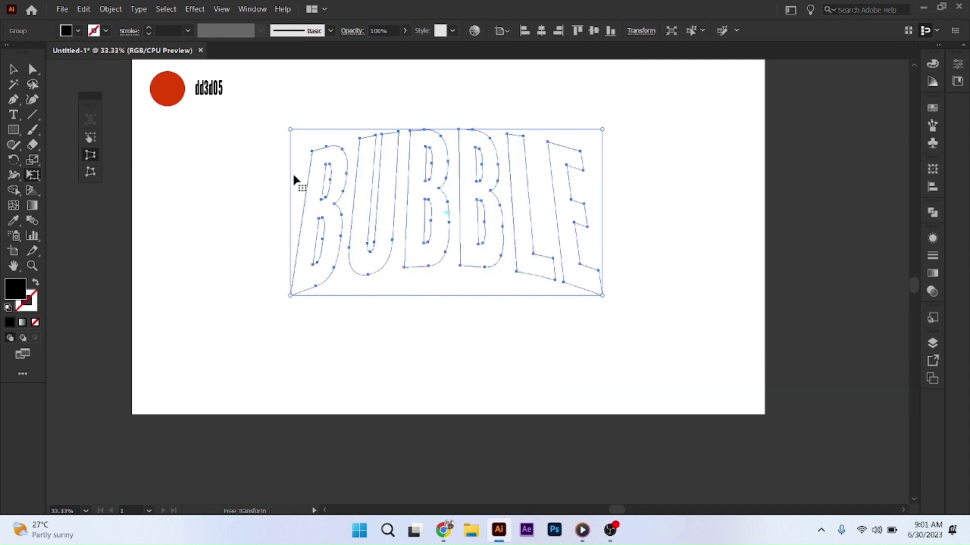
Apply Offset Path to the black BUBBLE lettering with preview on and set the offset to 40 px.
click(109, 9)
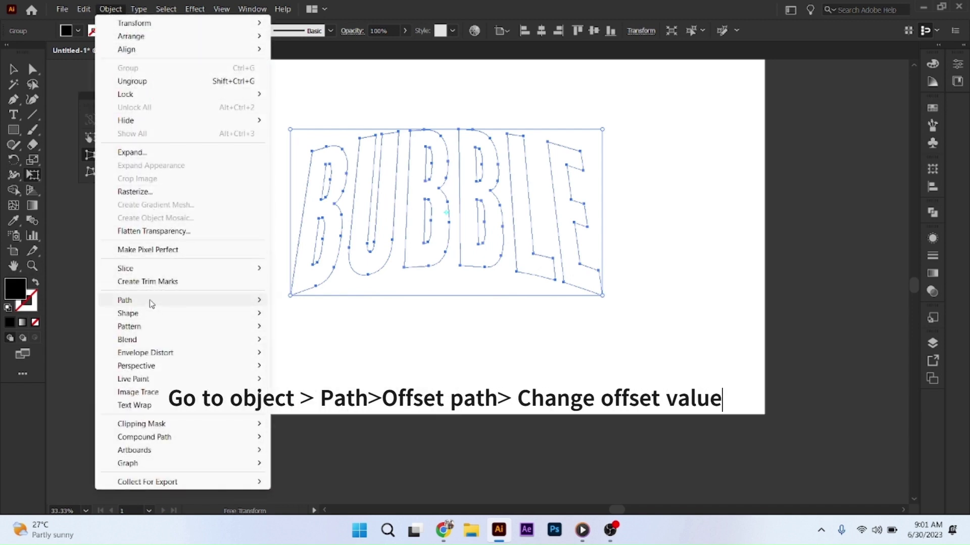
mouse_move(192, 302)
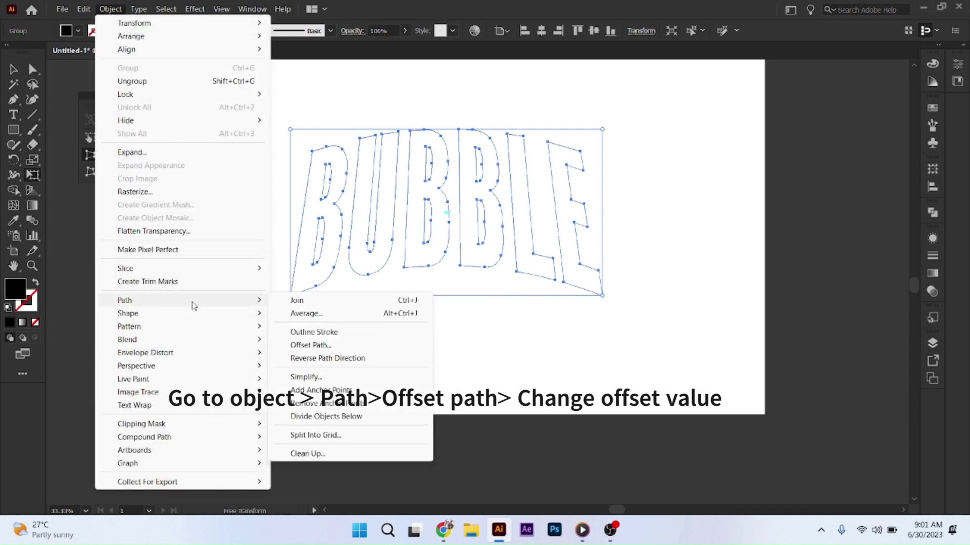
click(310, 345)
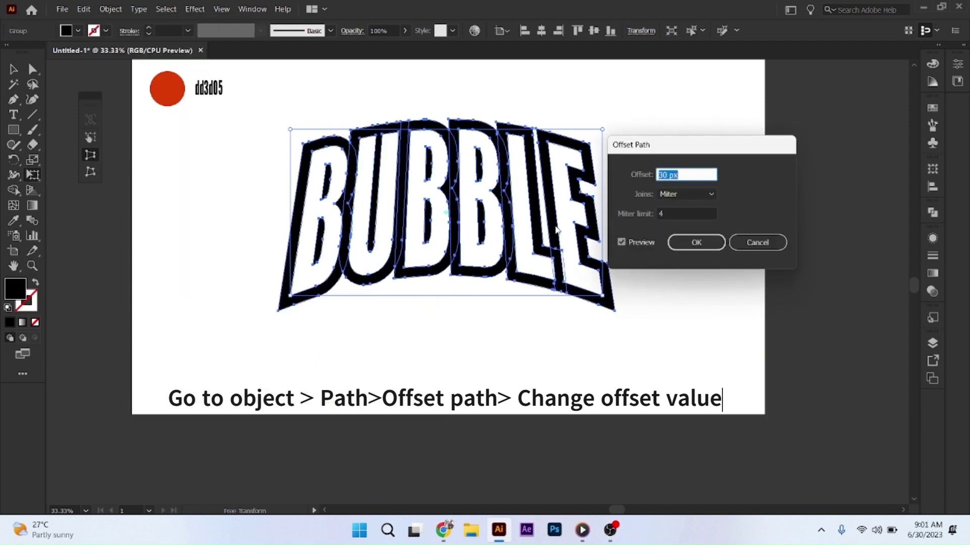
key(Up)
key(Up)
key(Up)
key(Up)
key(Up)
key(Up)
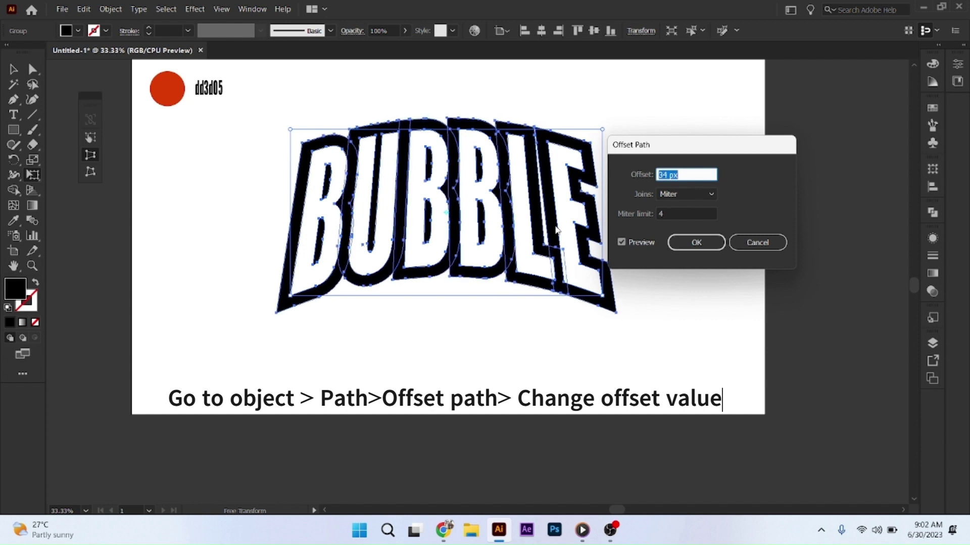
key(Up)
key(Up)
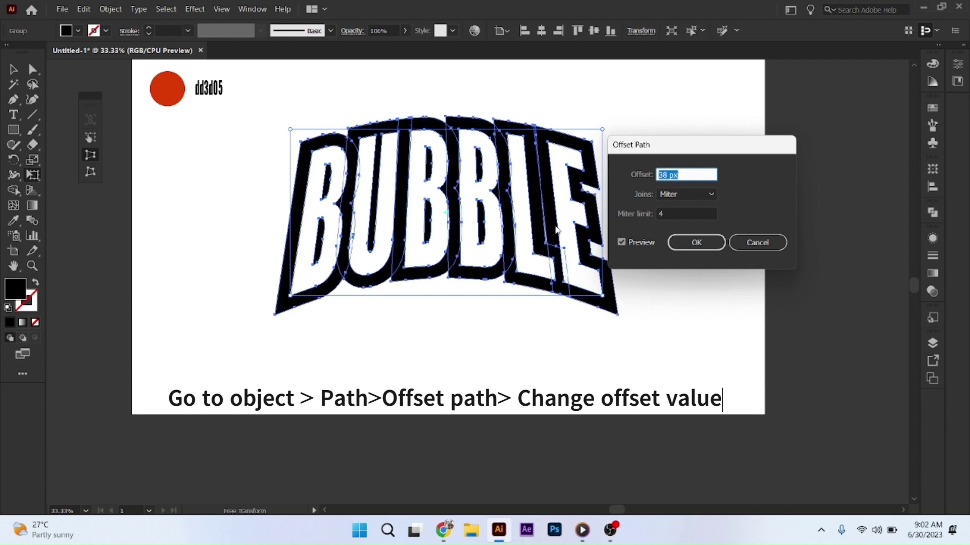
key(Up)
key(Up)
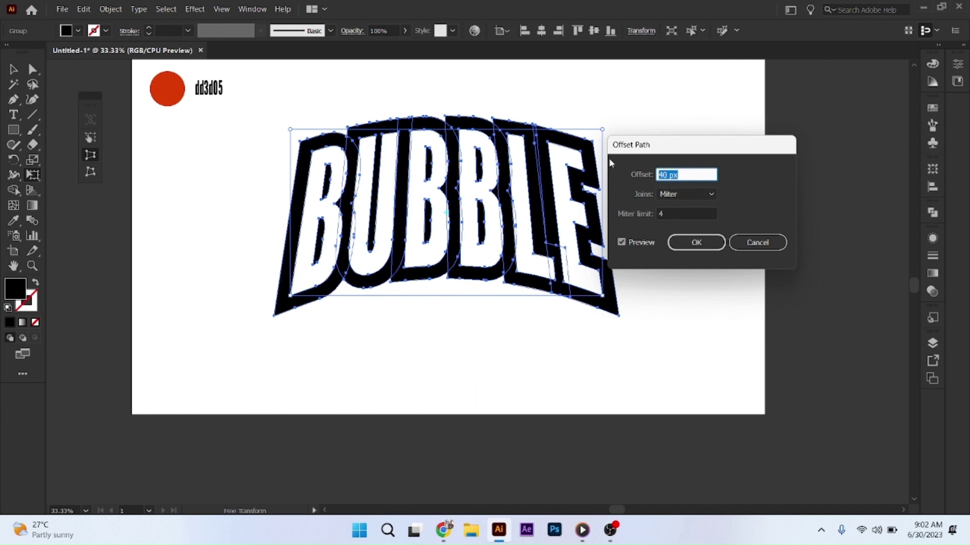
Preview the Round and Bevel joins for the offset, return to Miter with a limit of 4, and apply it.
click(710, 194)
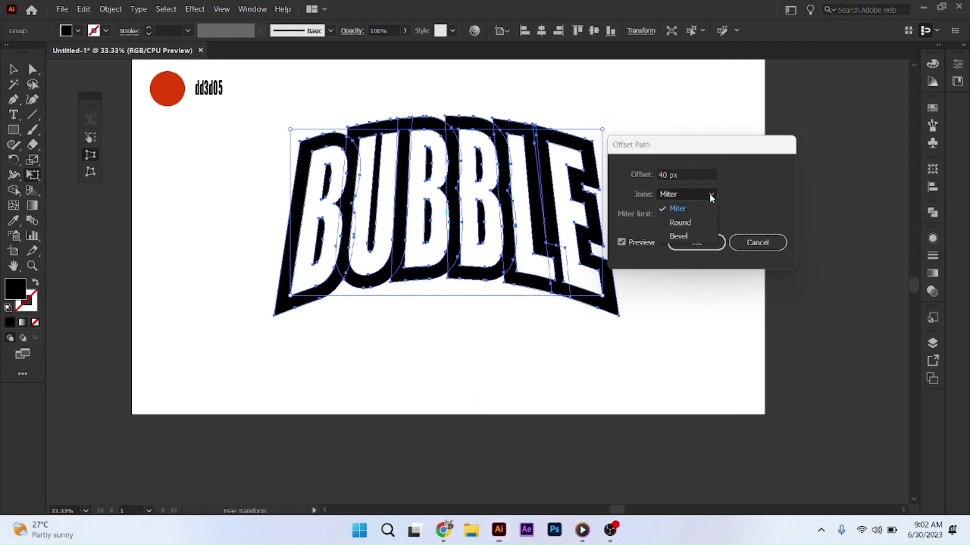
click(690, 224)
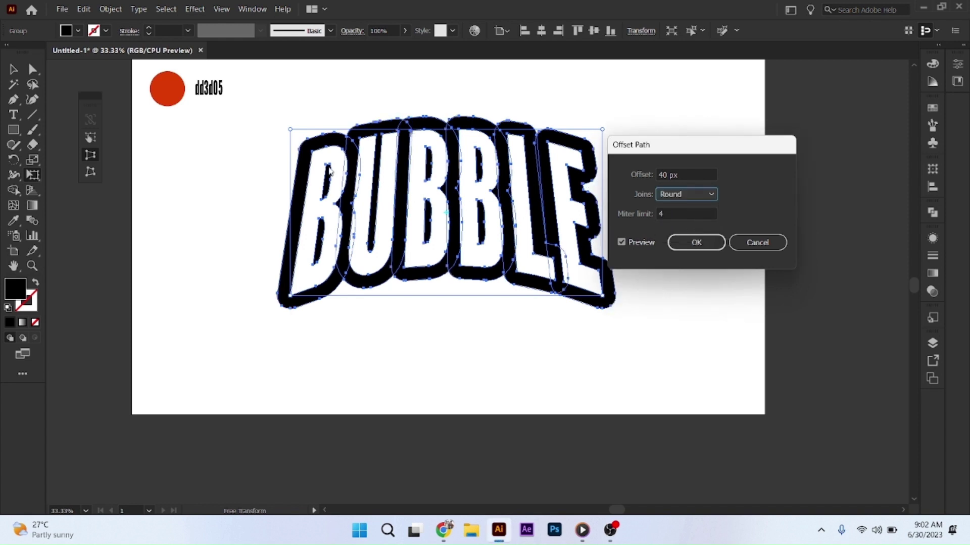
click(710, 194)
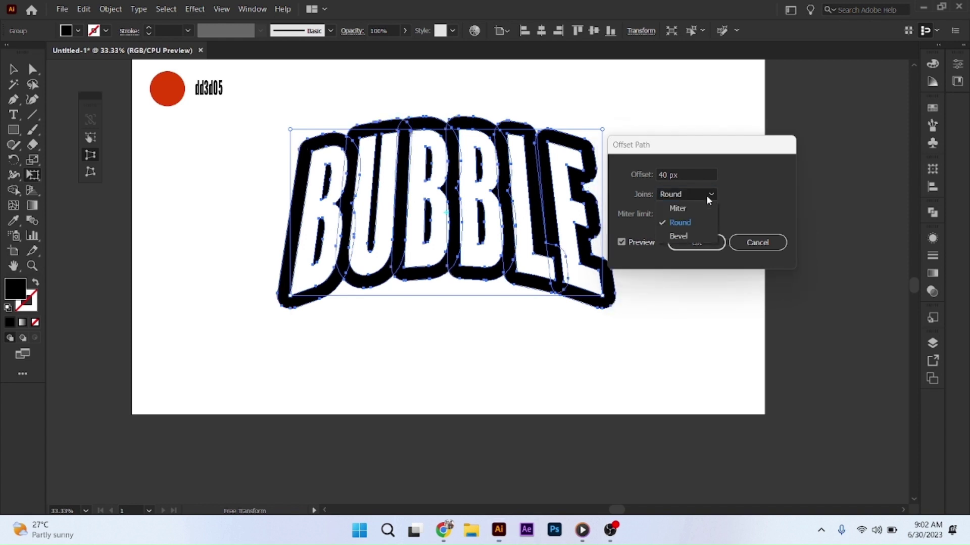
click(678, 234)
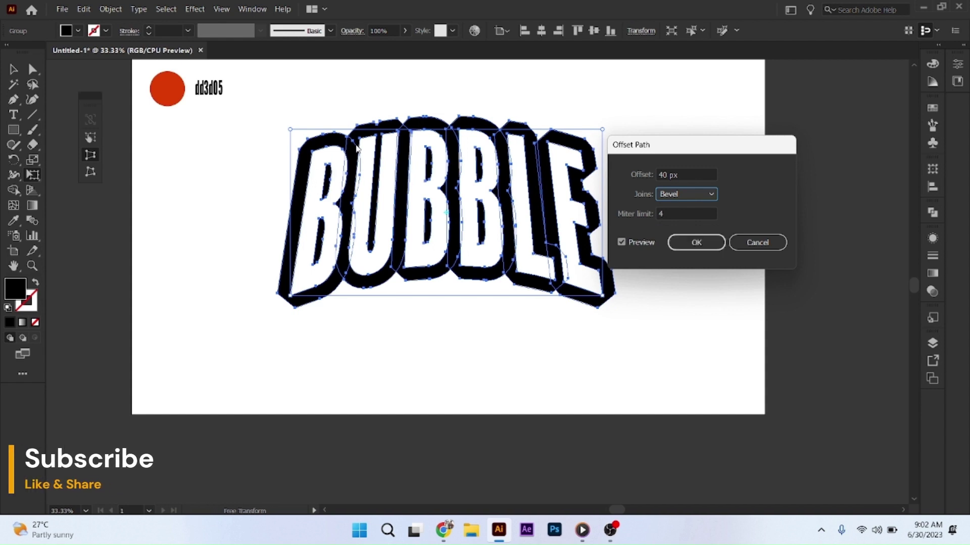
click(699, 194)
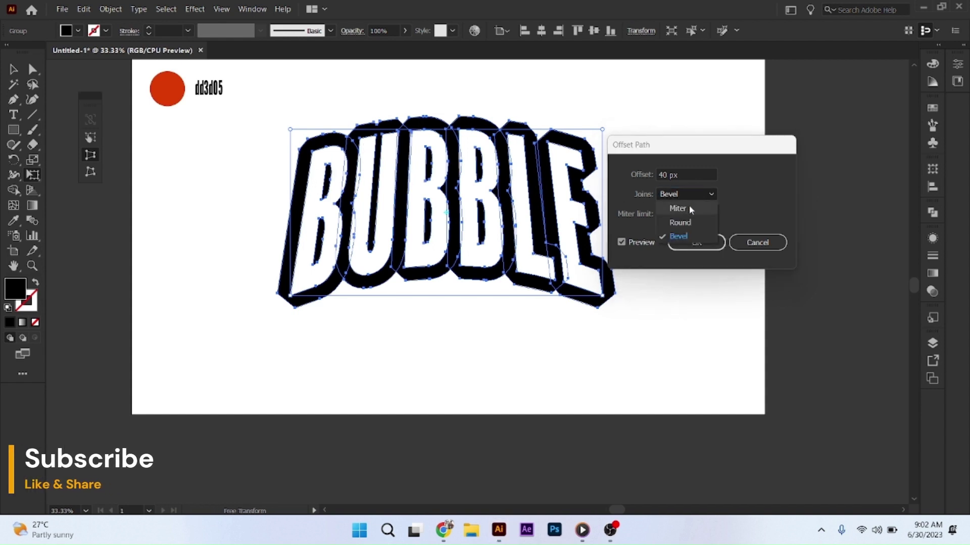
click(679, 209)
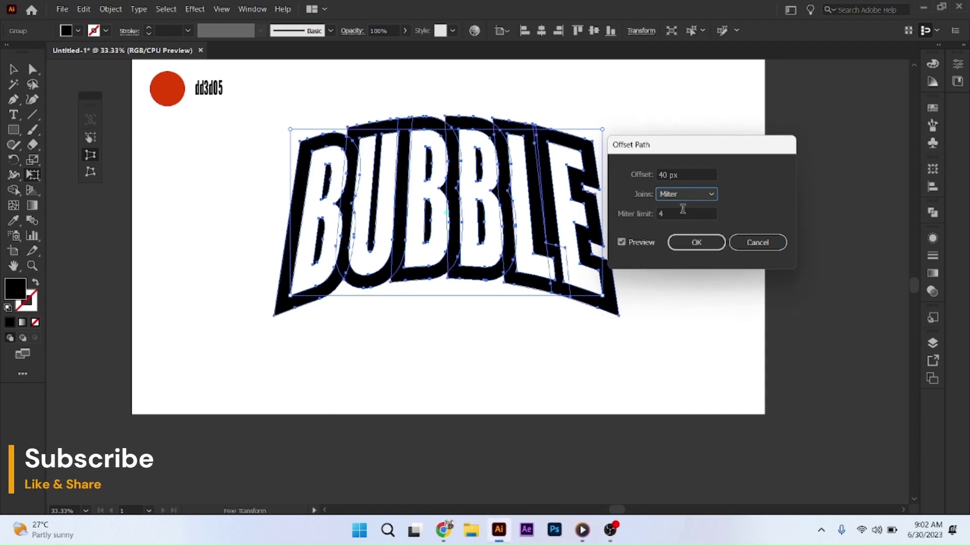
click(703, 243)
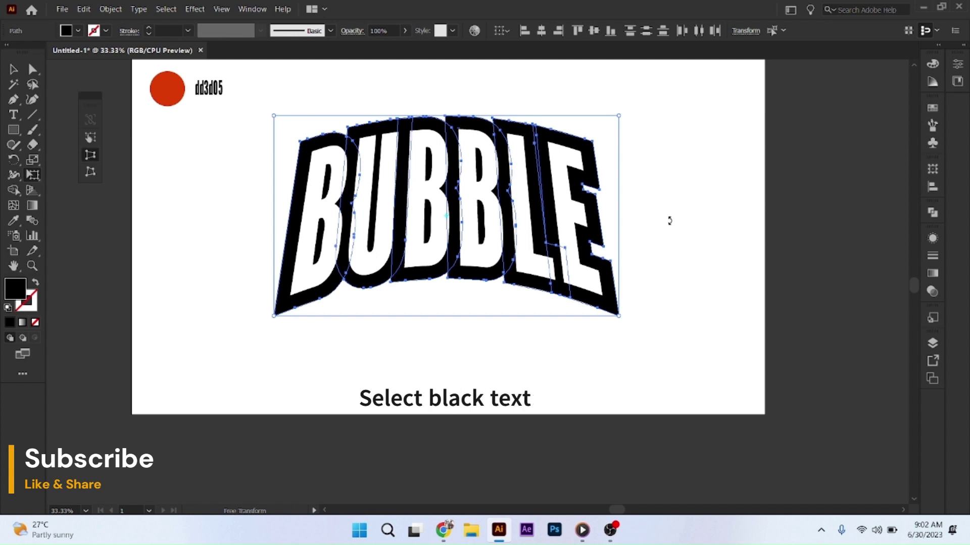
Ungroup the black offset lettering and merge its overlapping letter shapes with Pathfinder's Unite.
click(15, 67)
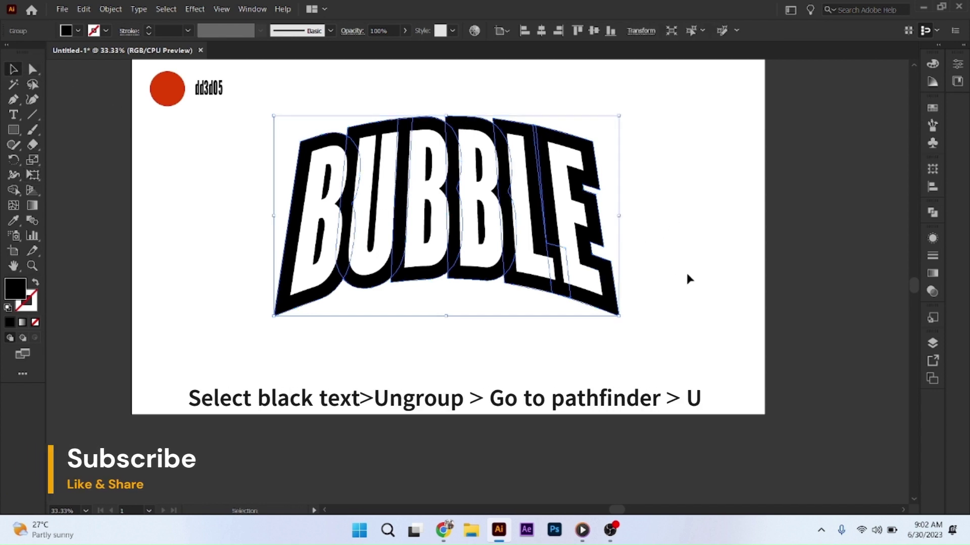
click(664, 268)
click(612, 297)
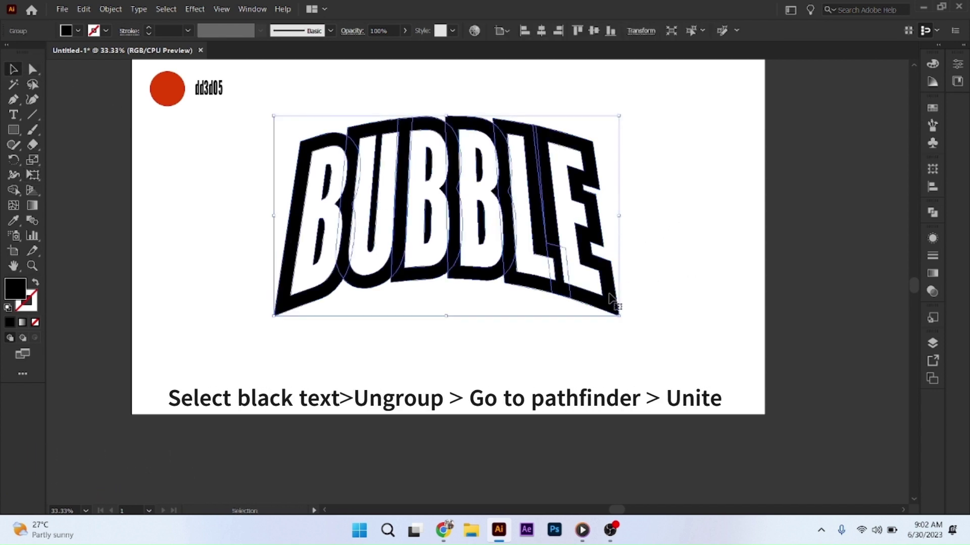
right_click(611, 298)
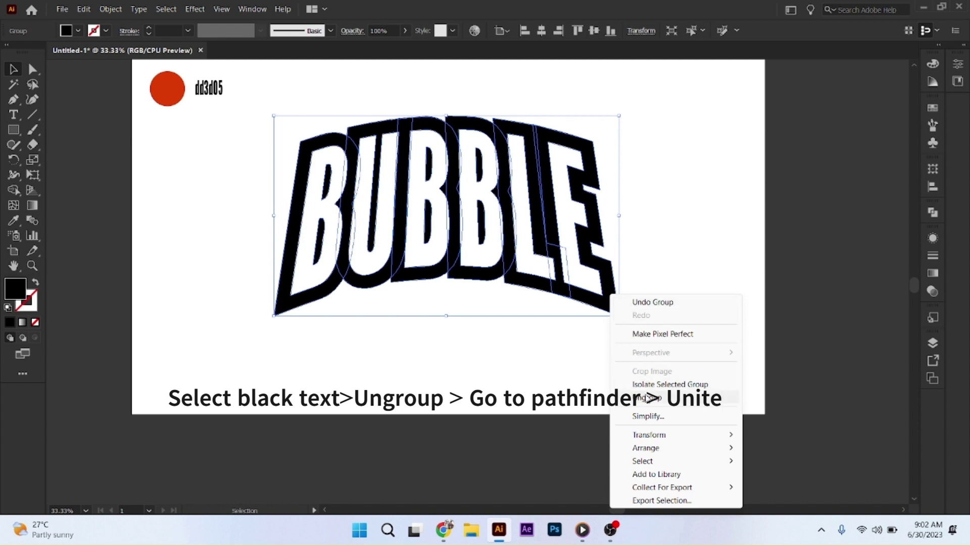
click(648, 398)
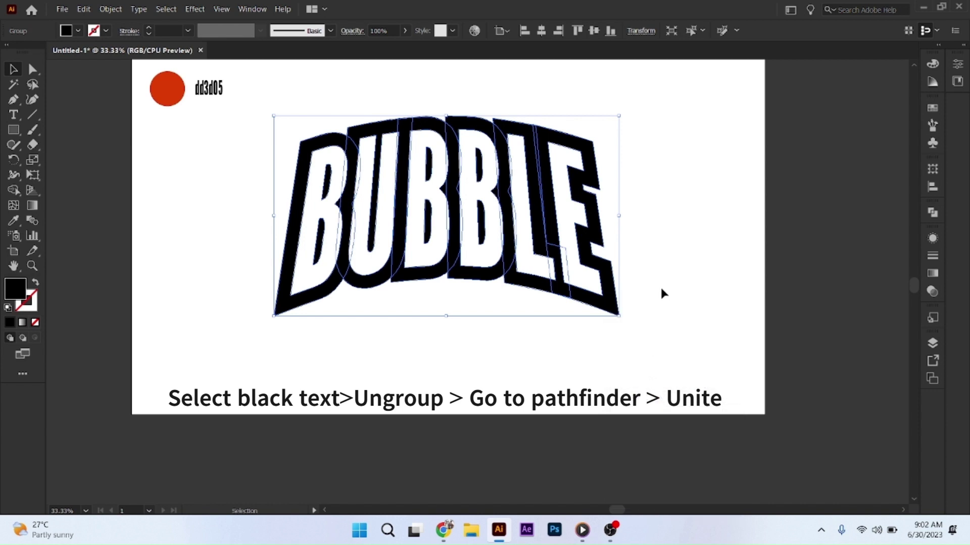
click(931, 214)
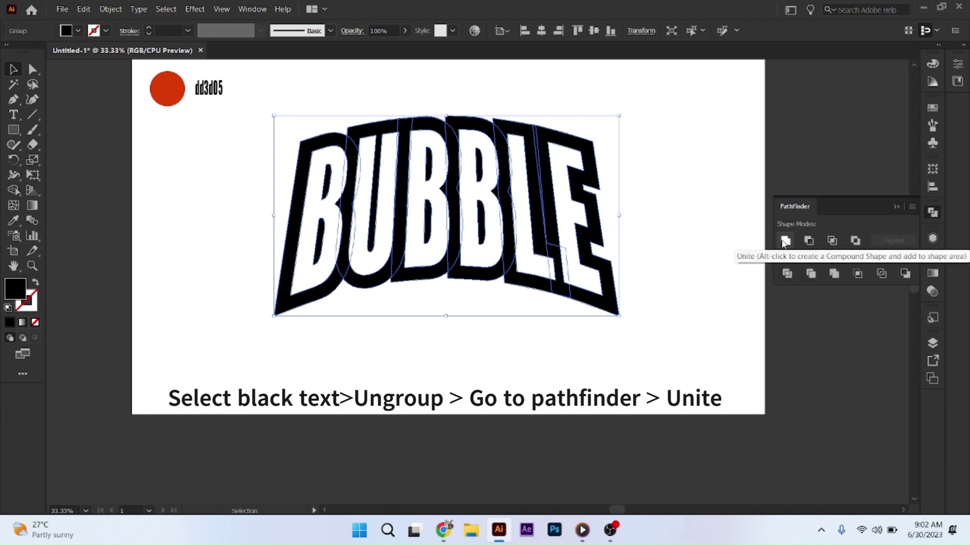
click(784, 242)
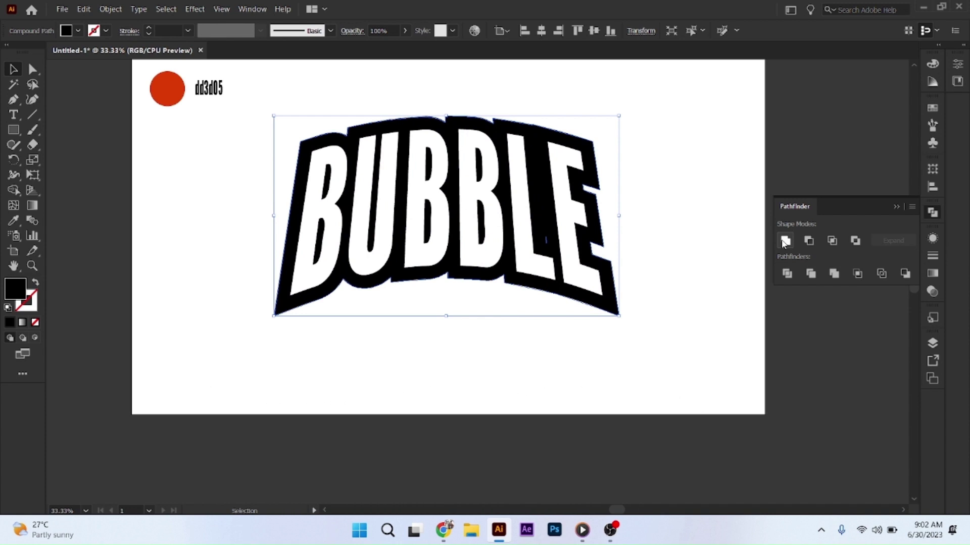
Lower the opacity of the united black shape to 61% and deselect it.
click(404, 30)
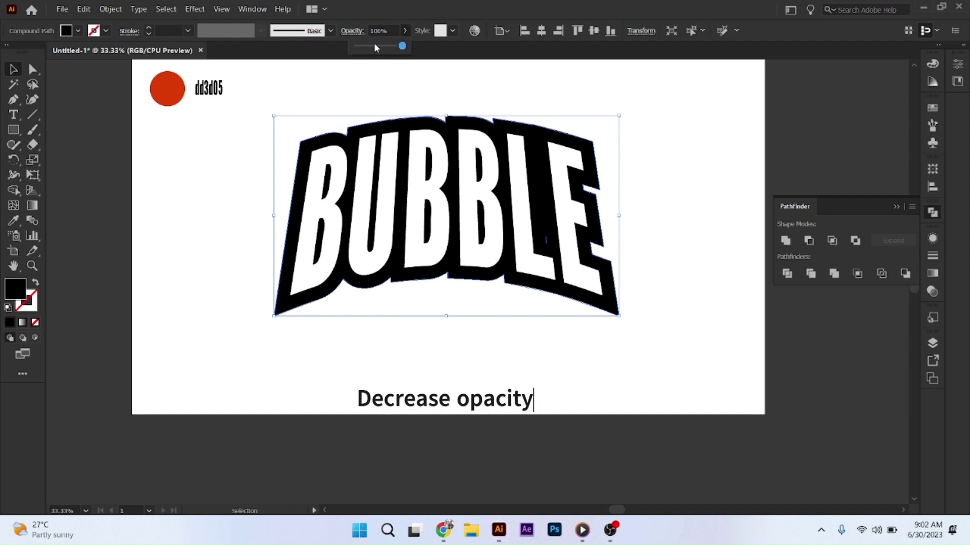
drag(378, 45, 385, 49)
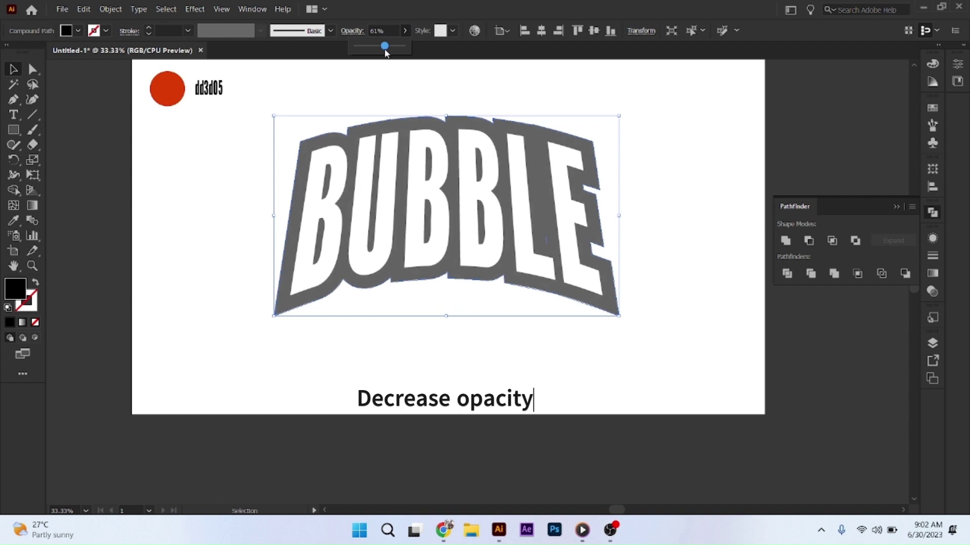
click(651, 243)
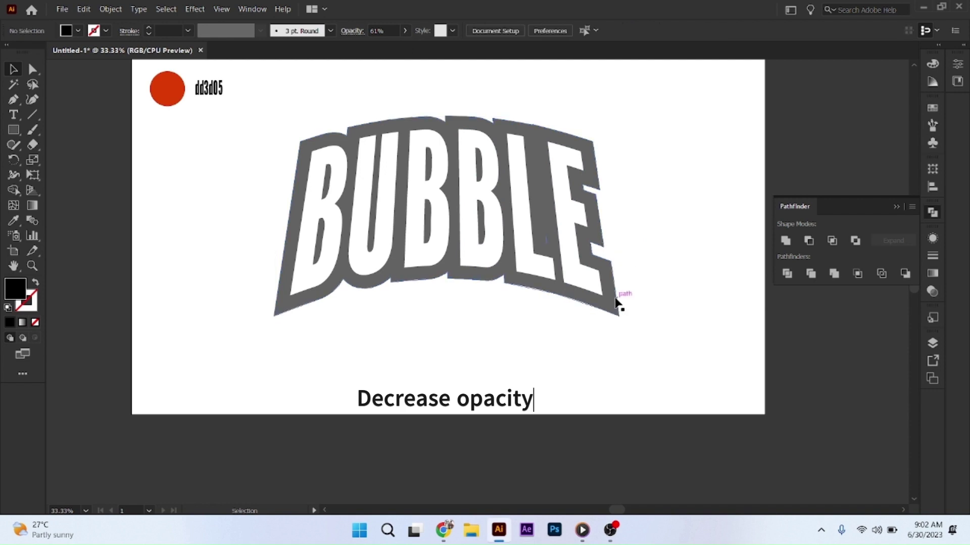
Duplicate the semi-transparent black shape straight downward so the copy overlaps the lower part of the lettering.
click(616, 302)
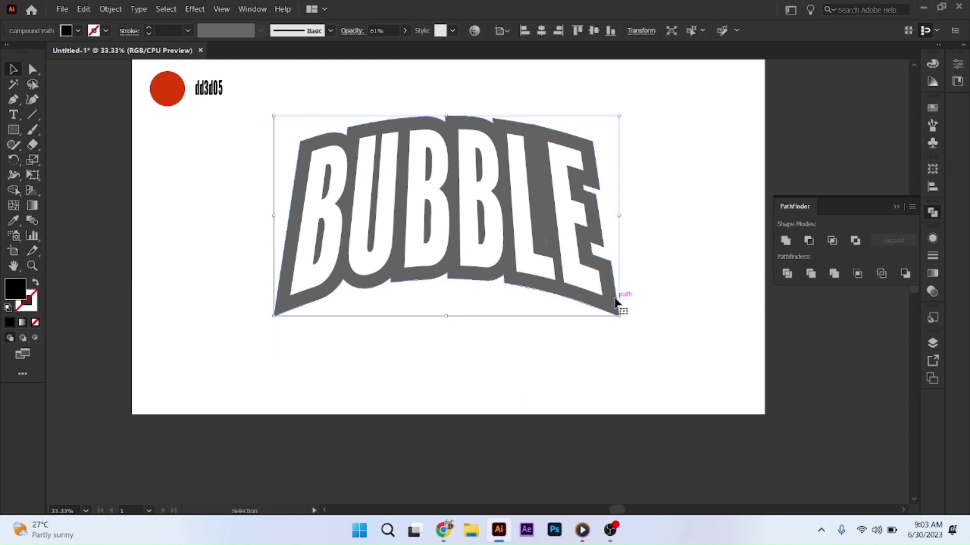
drag(617, 304, 623, 338)
drag(616, 344, 615, 343)
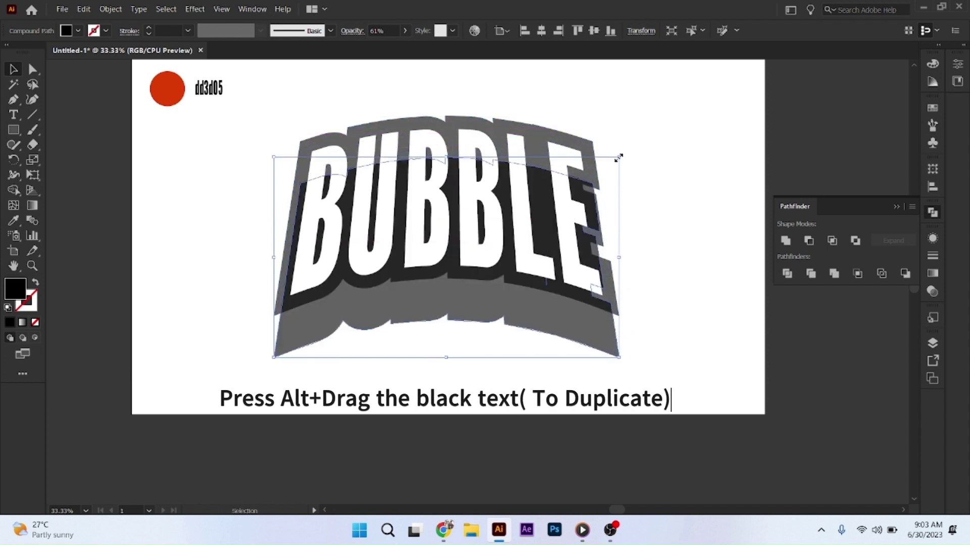
Scale the duplicate down slightly, move it about 32 px right and 81 px up beneath the lettering, and deselect it.
drag(618, 157, 606, 174)
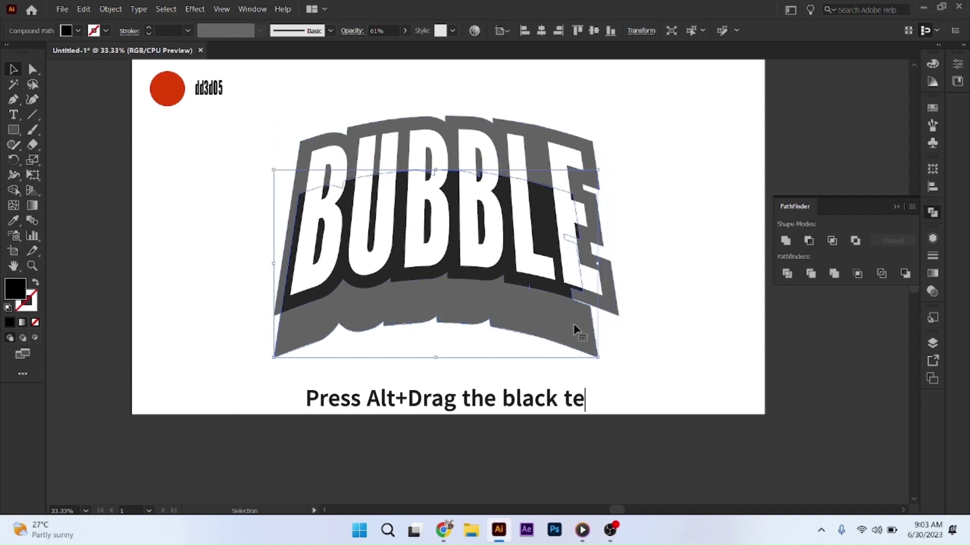
drag(561, 335, 569, 306)
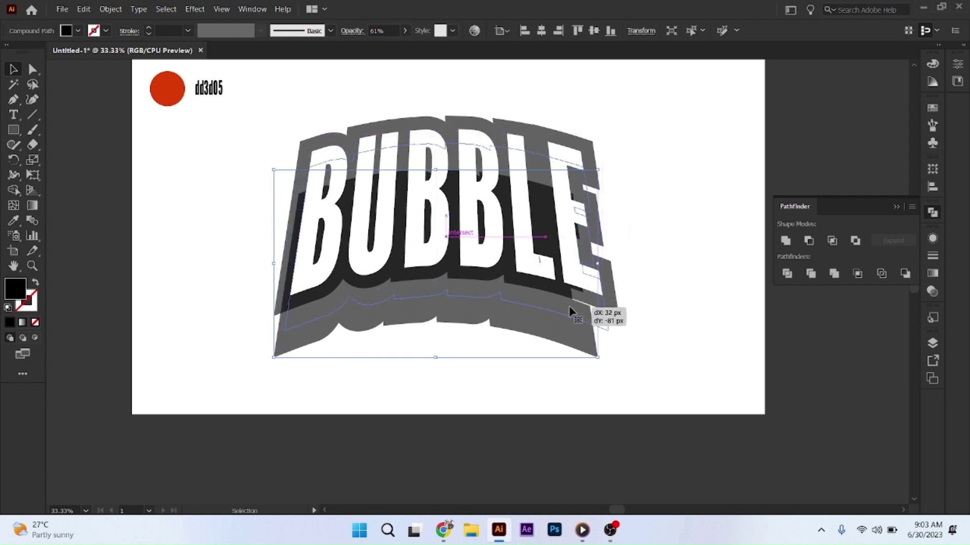
click(676, 317)
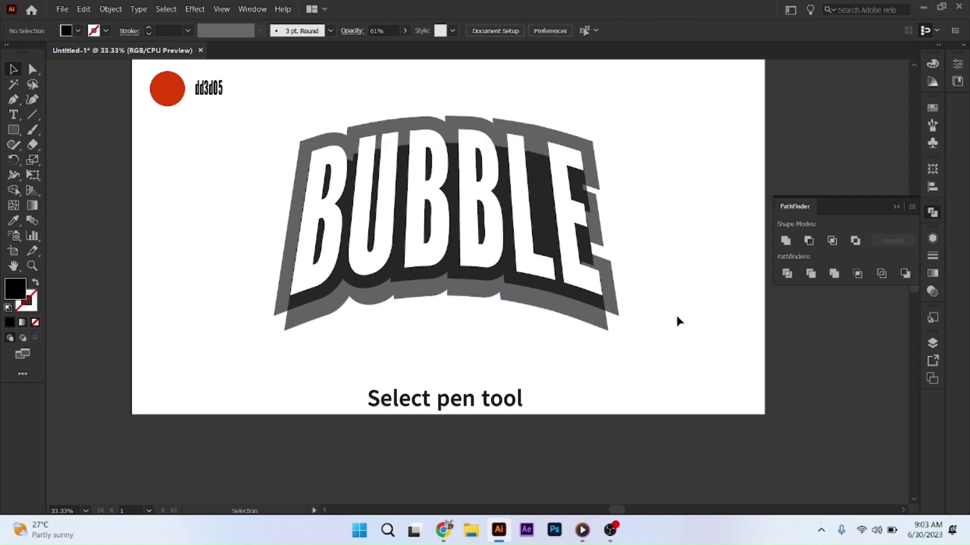
Start a Pen tool shape from the duplicate's lower-left corner to the original outline's lower-left corner and up into the first B.
click(16, 102)
scroll(306, 392, up, 1)
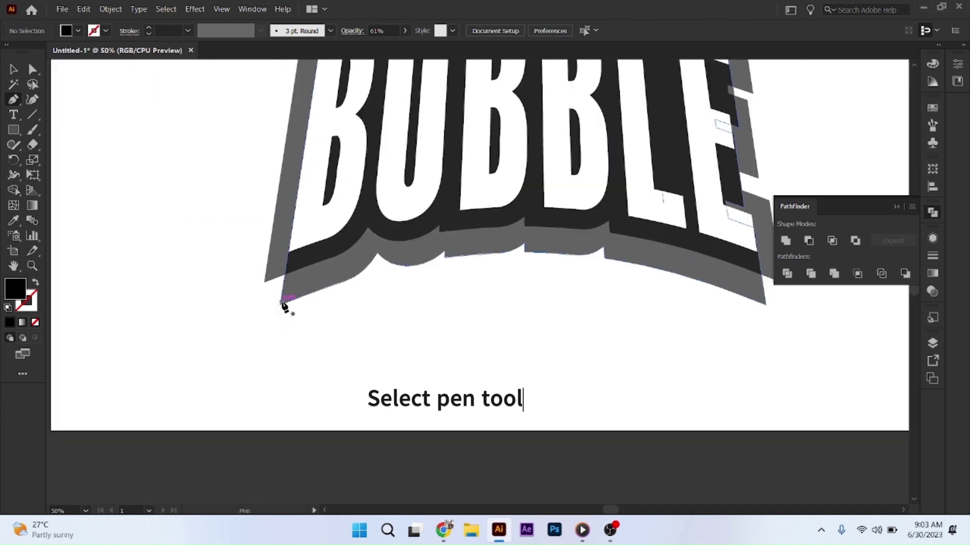
click(279, 304)
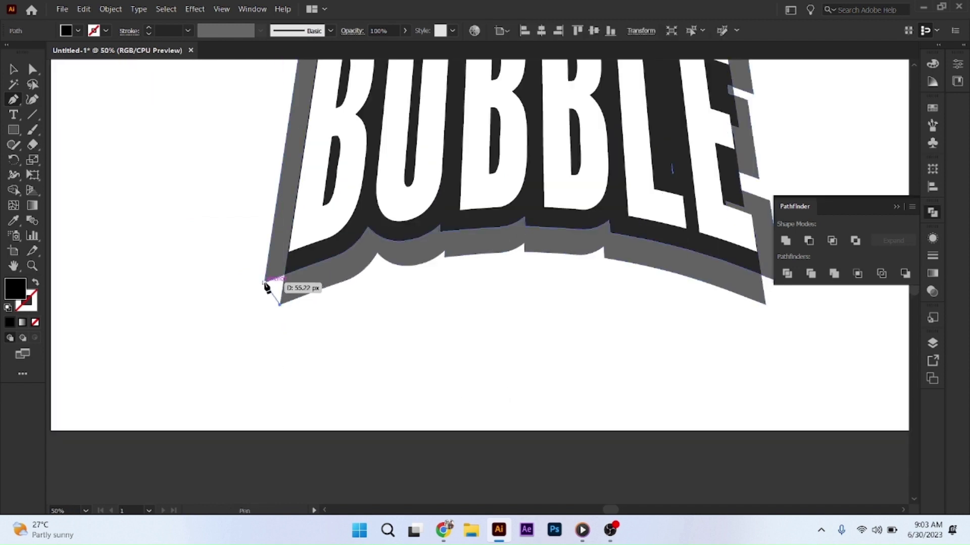
click(264, 282)
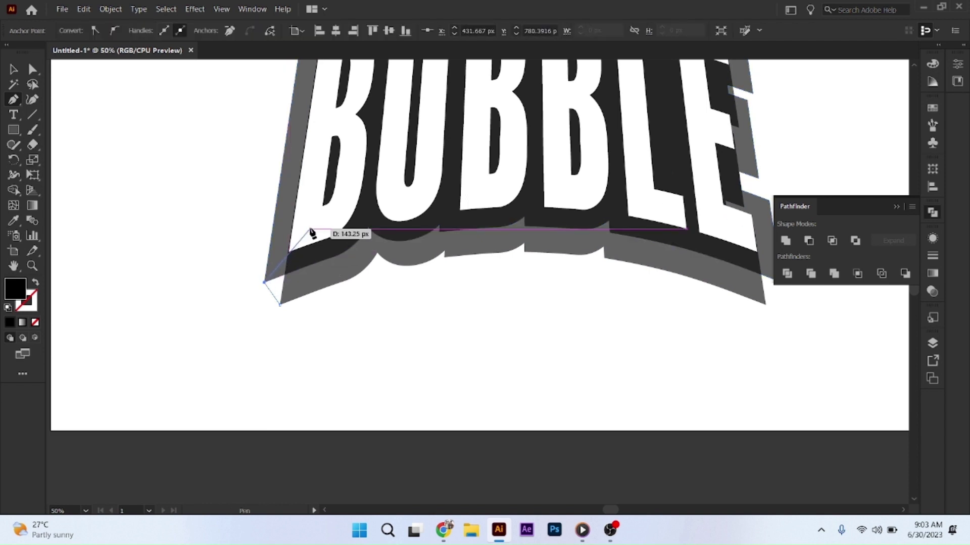
click(310, 229)
Continue the Pen path in an arch across the lower letters to the E, then through the lower-right corners of the original outline and duplicate.
scroll(340, 211, down, 2)
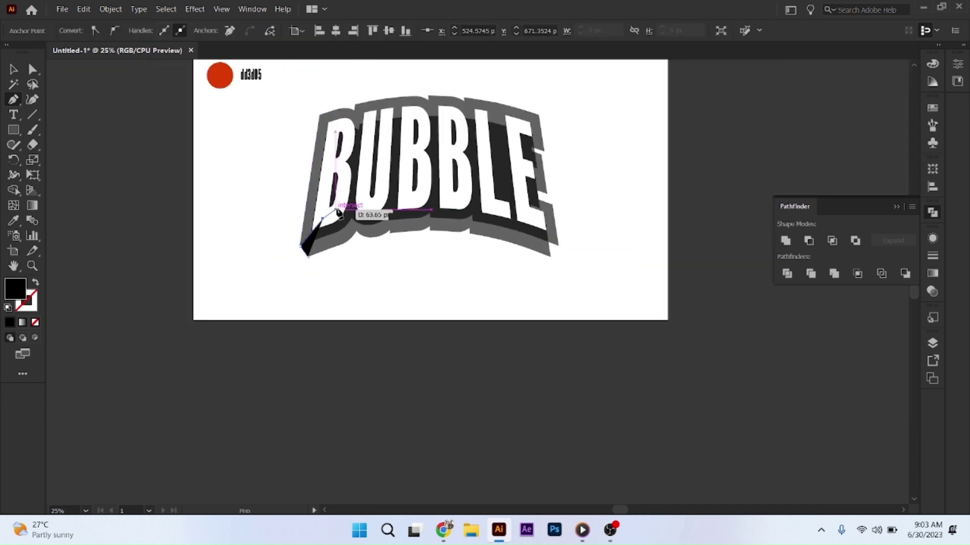
click(343, 208)
click(367, 201)
click(392, 195)
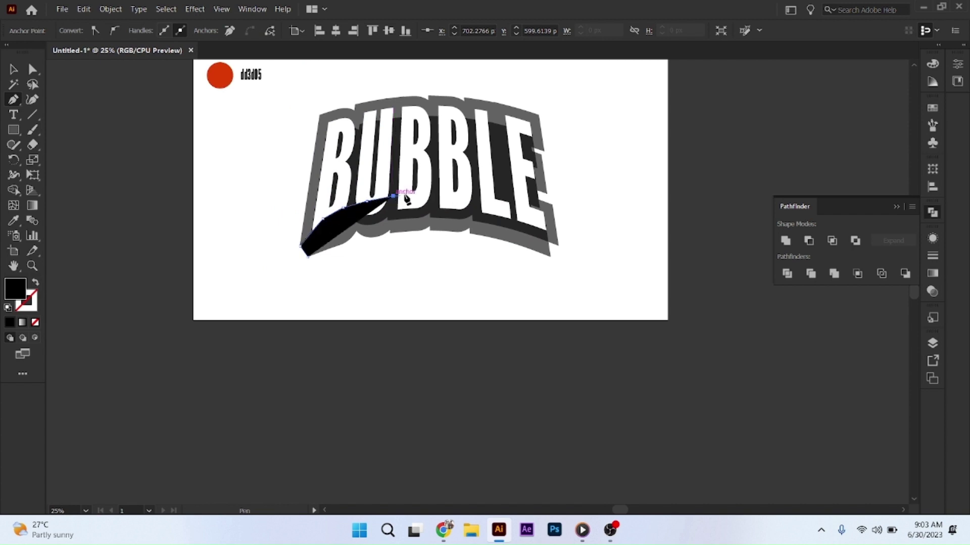
click(432, 191)
click(456, 192)
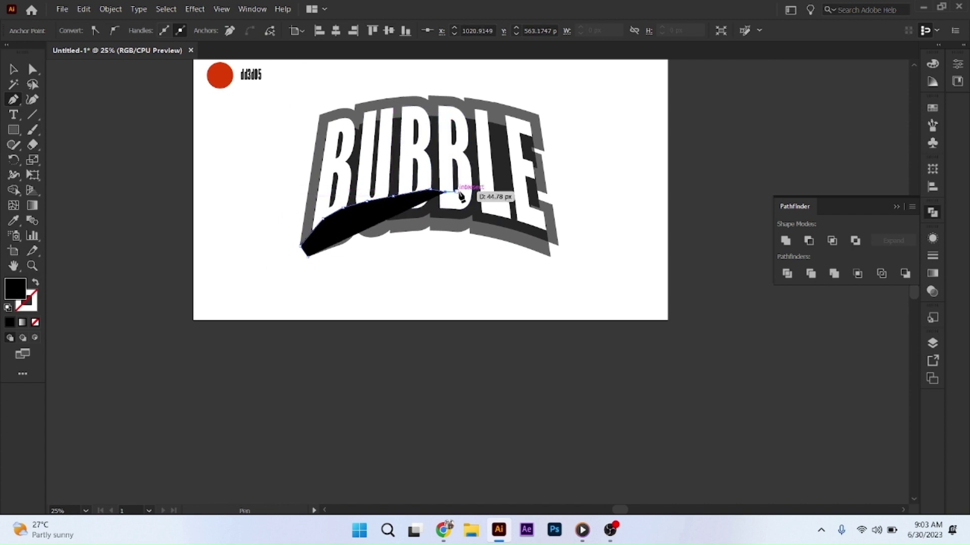
click(484, 196)
click(515, 207)
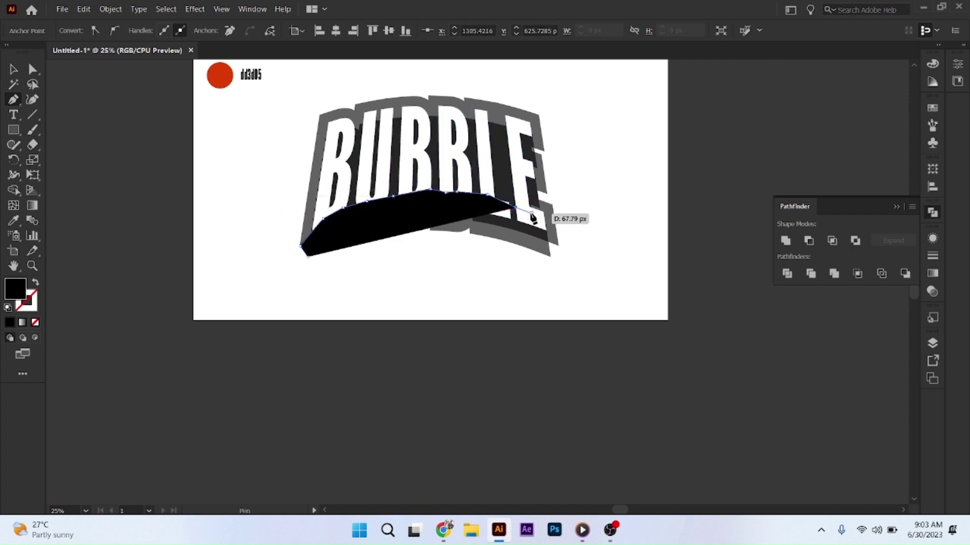
click(550, 229)
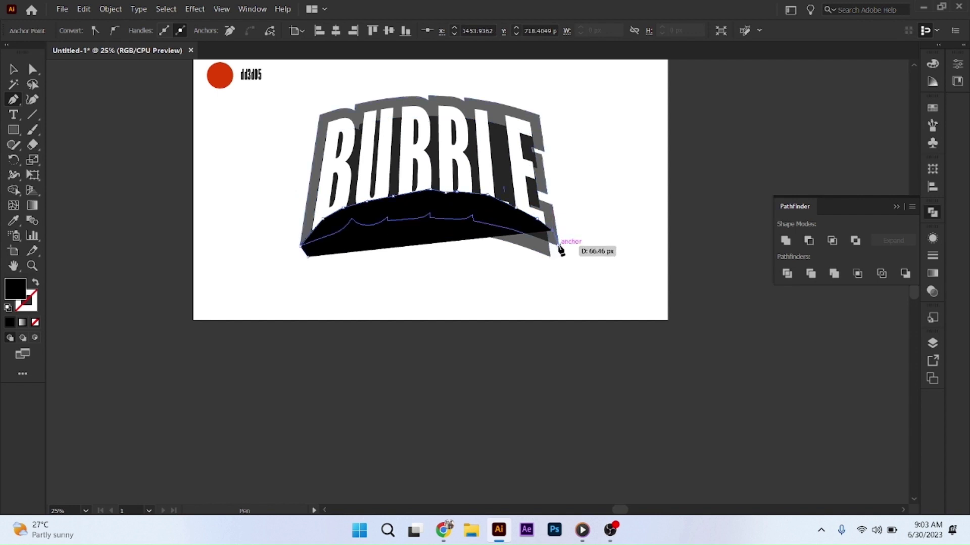
click(558, 246)
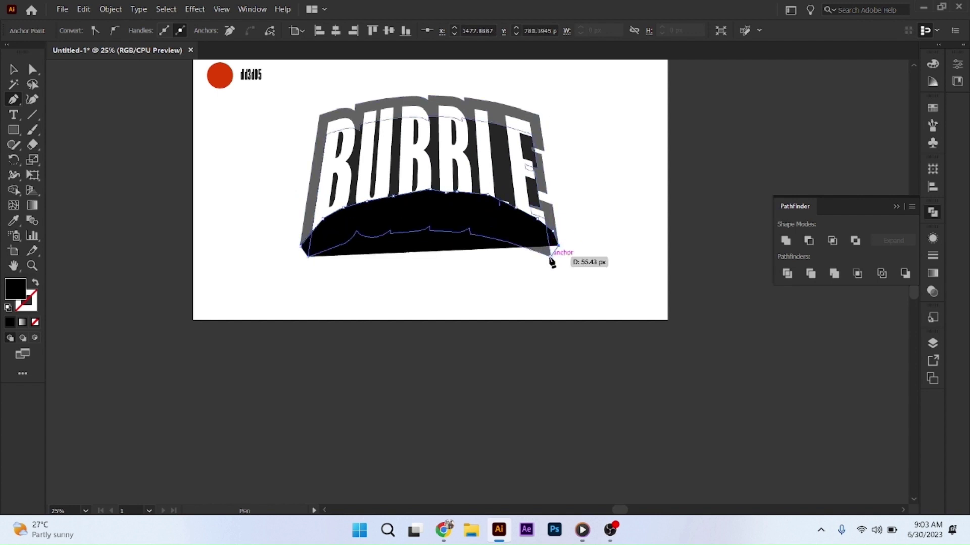
click(551, 256)
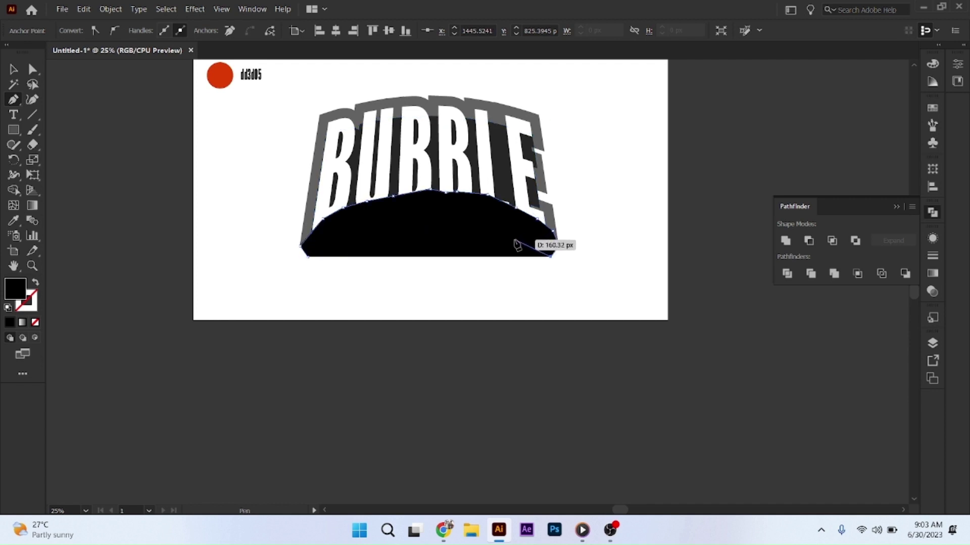
Close the Pen shape with an arched lower edge running back to its starting point at the duplicate's lower-left corner.
drag(458, 223, 335, 236)
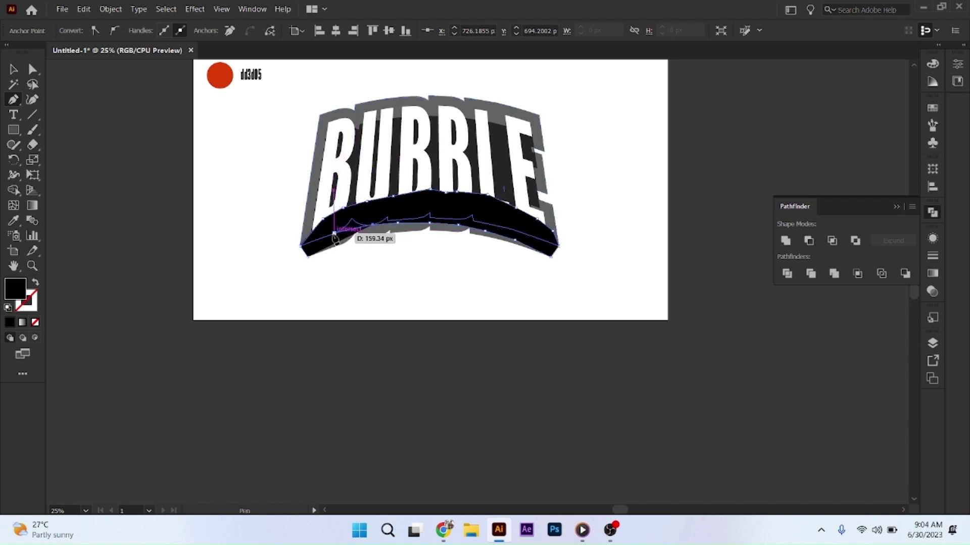
click(333, 237)
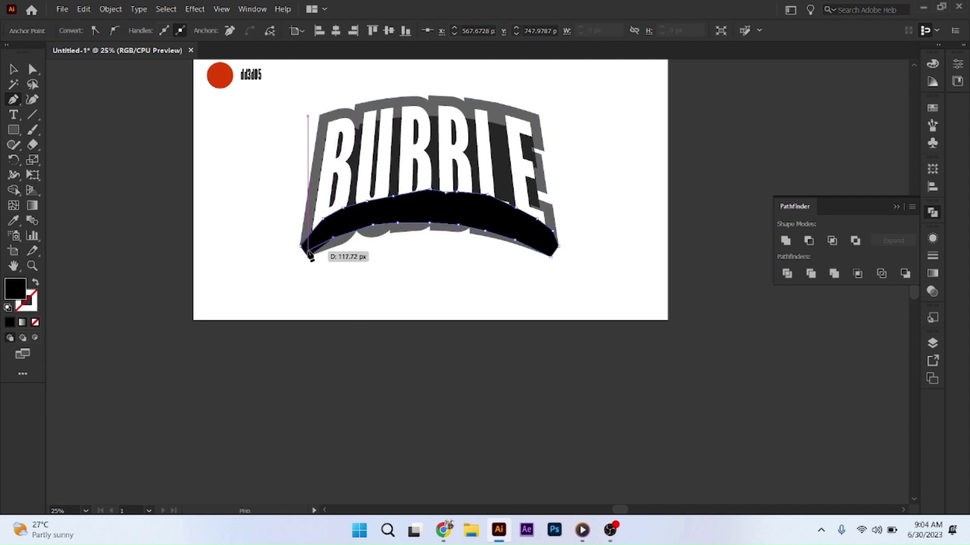
click(316, 249)
click(307, 257)
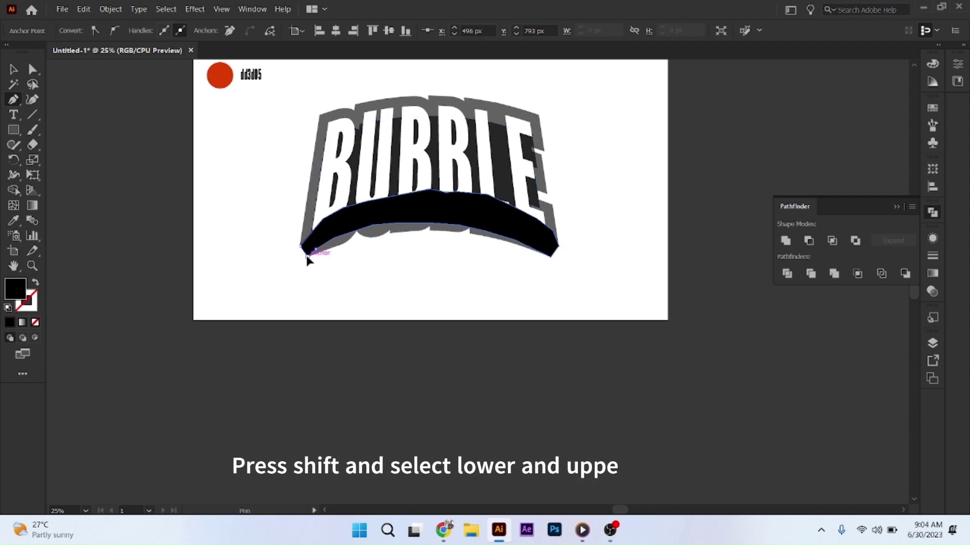
Unite the Pen-drawn arch with the original and duplicate black outline shapes using Pathfinder.
click(14, 70)
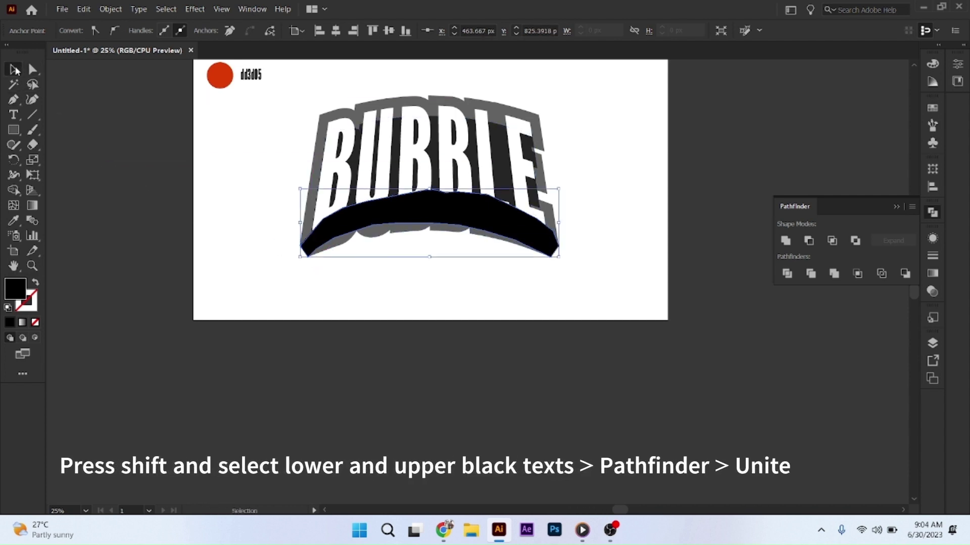
click(370, 241)
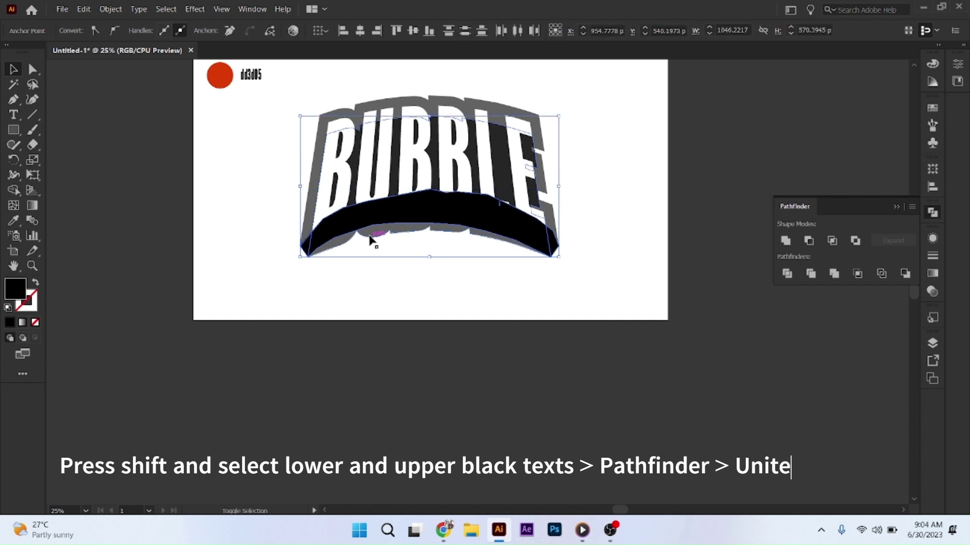
shift+click(338, 119)
shift+click(337, 119)
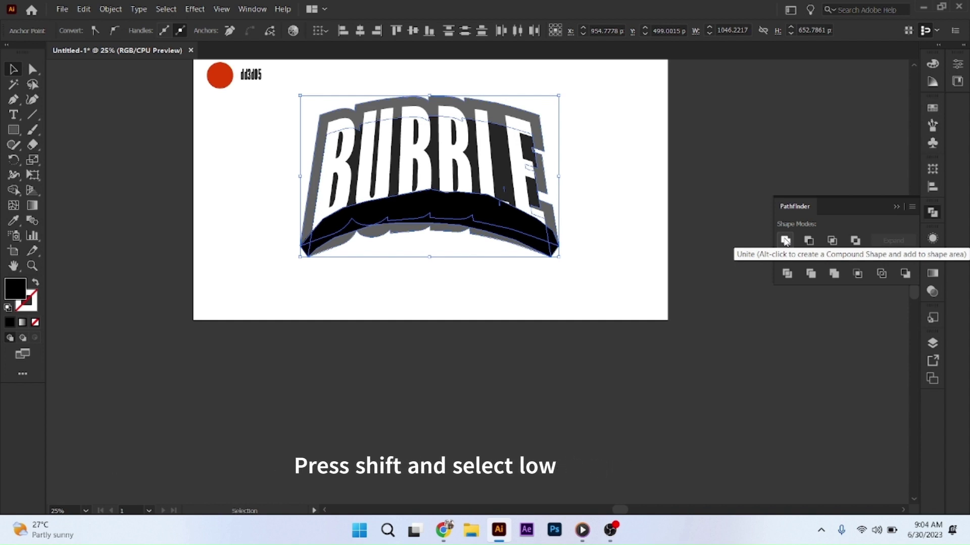
click(785, 240)
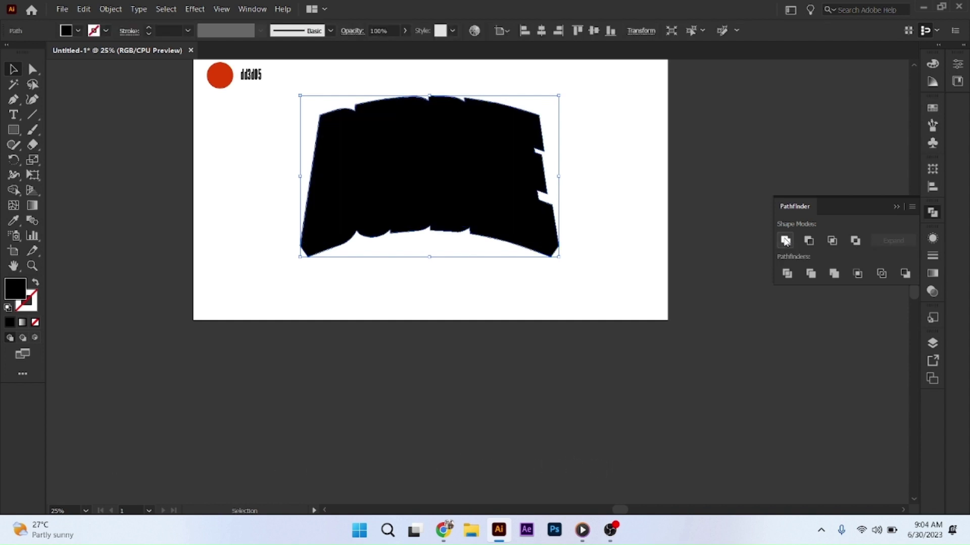
Send the united black shape to the back, behind the white BUBBLE lettering, and clear the selection.
right_click(457, 167)
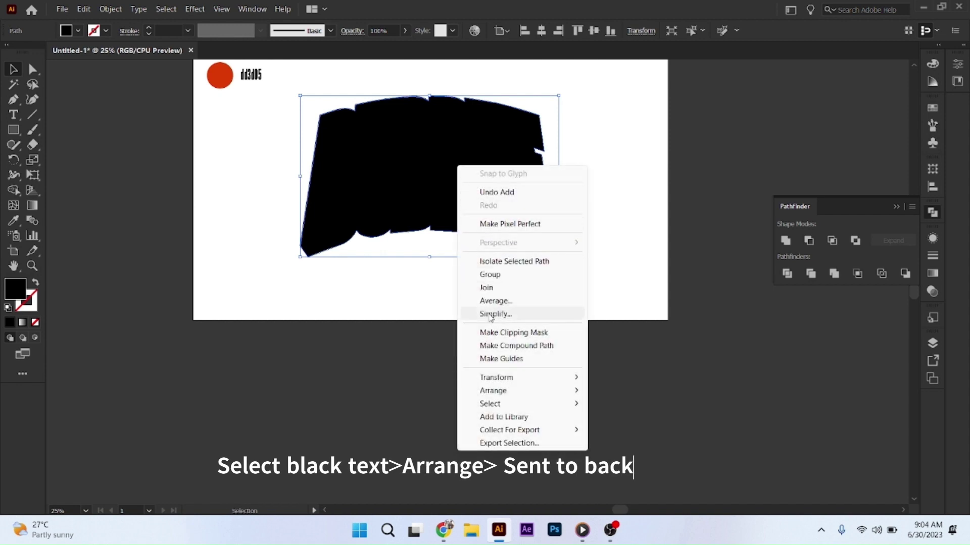
mouse_move(499, 395)
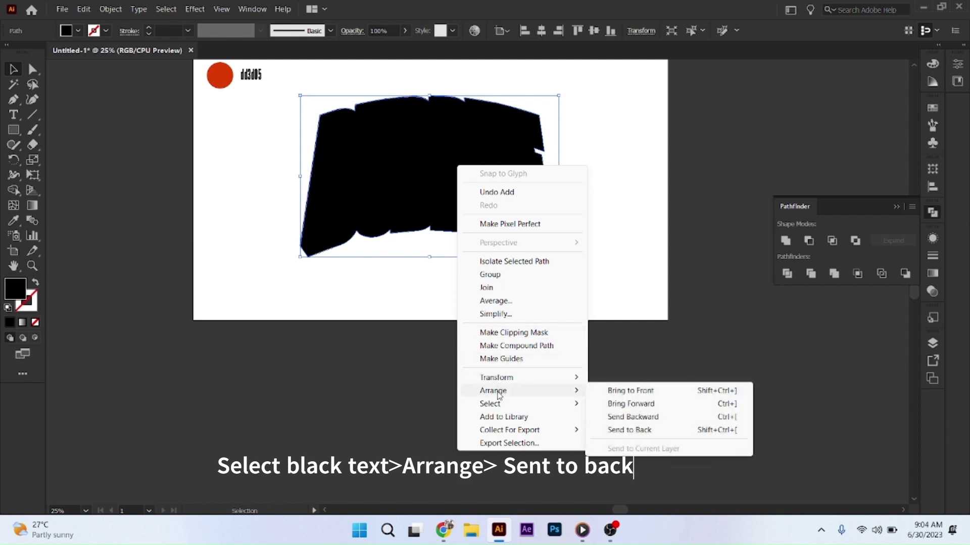
click(629, 430)
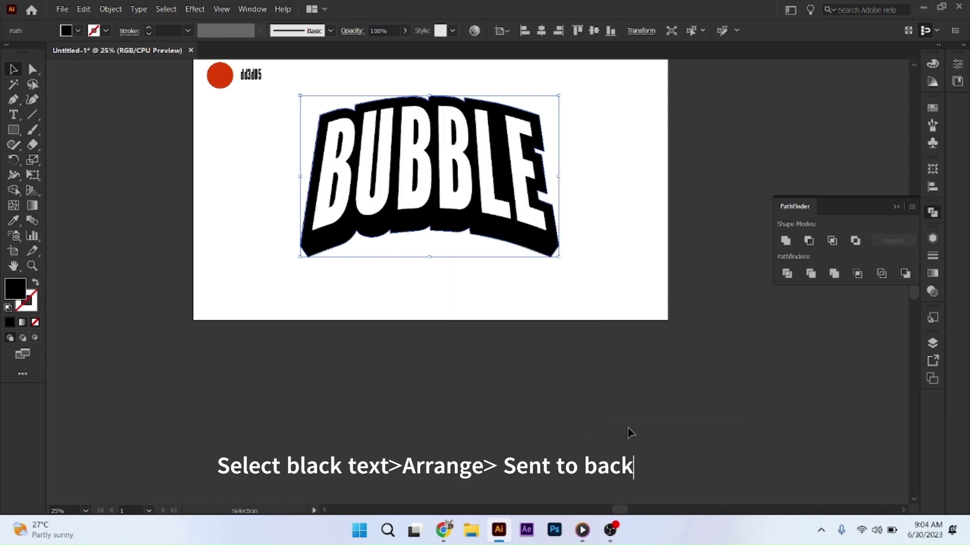
click(467, 190)
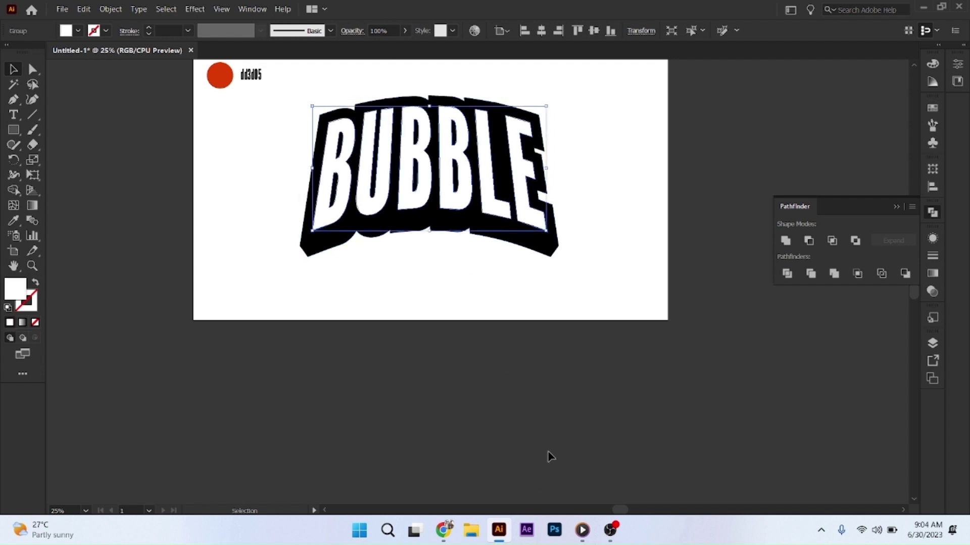
click(530, 282)
Copy the united black shape and paste the copy in place.
click(547, 252)
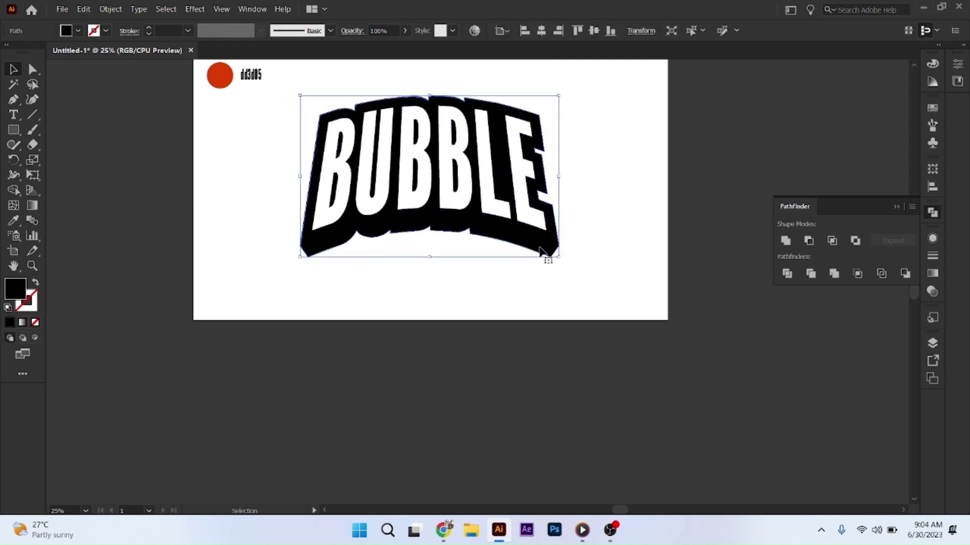
click(84, 8)
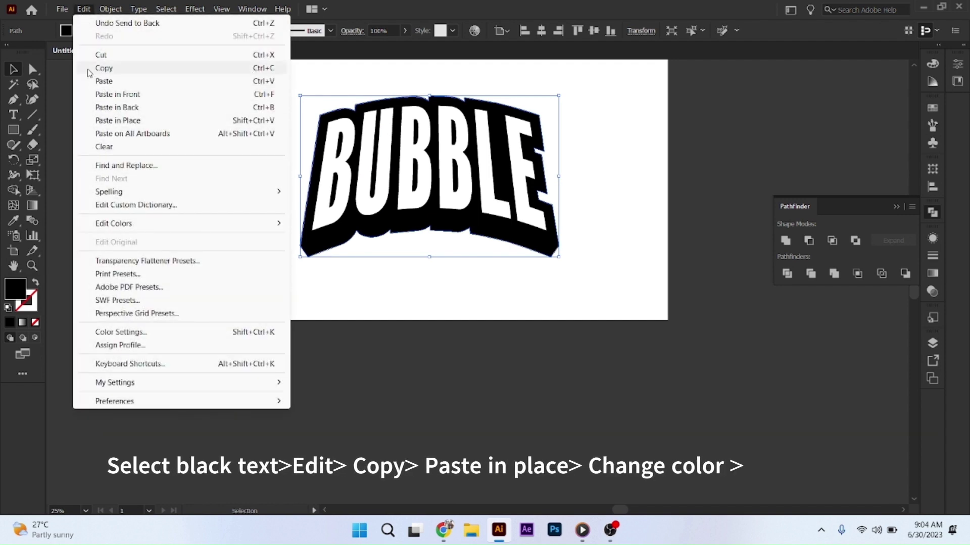
click(99, 67)
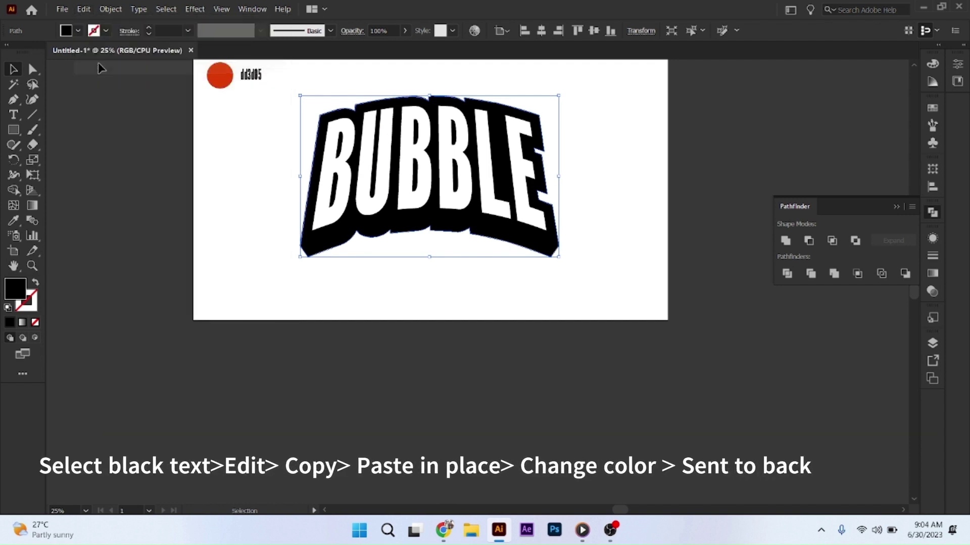
click(87, 11)
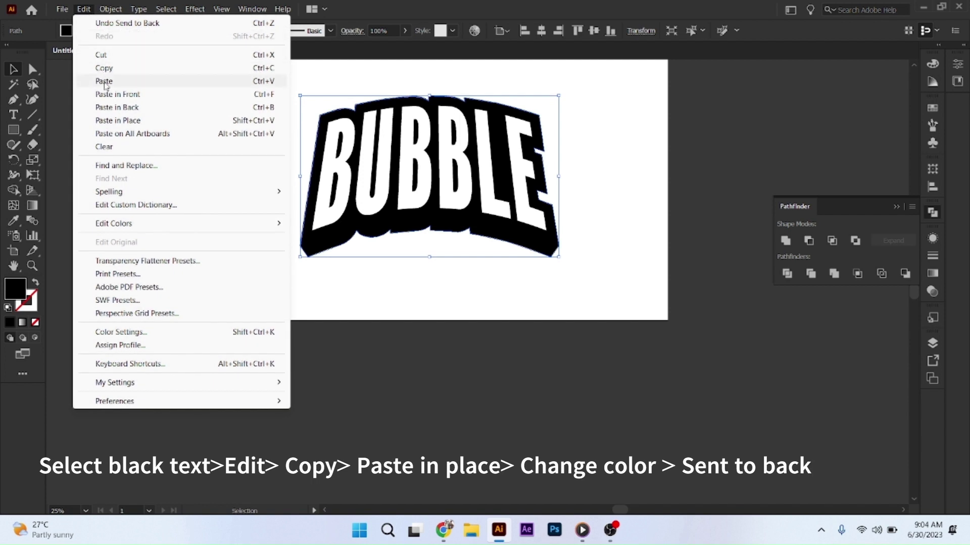
click(107, 120)
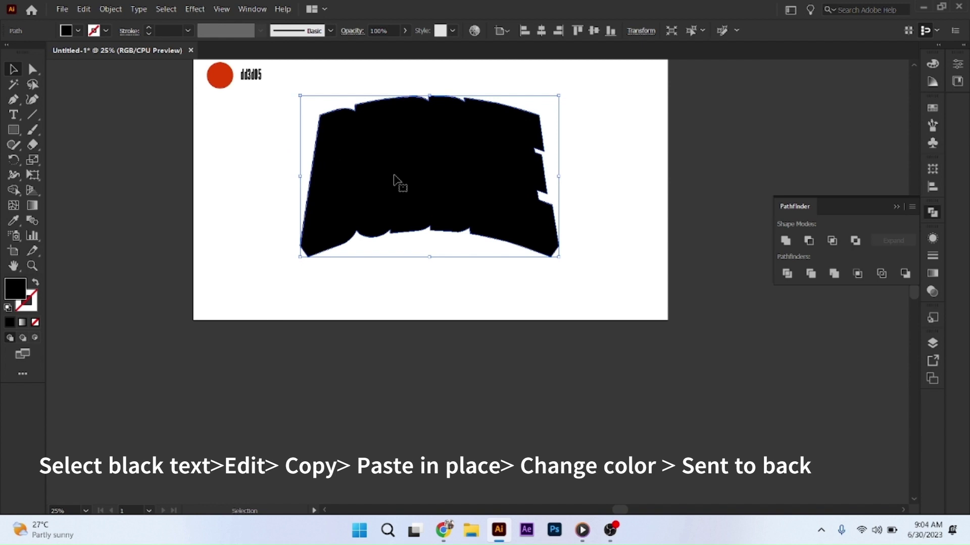
Fill the pasted copy with the red sampled from the dd3d05 colour circle and send it to the back.
click(11, 221)
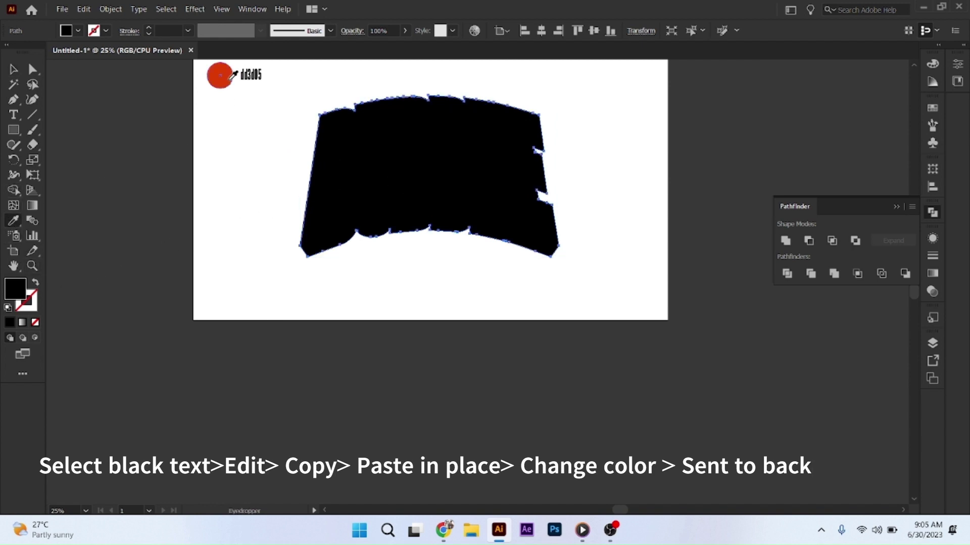
click(230, 78)
click(15, 70)
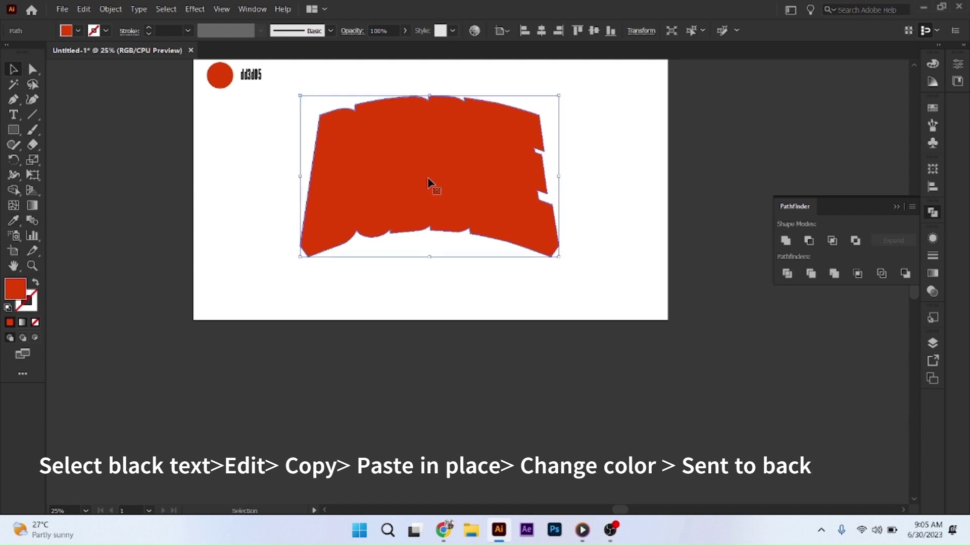
right_click(427, 182)
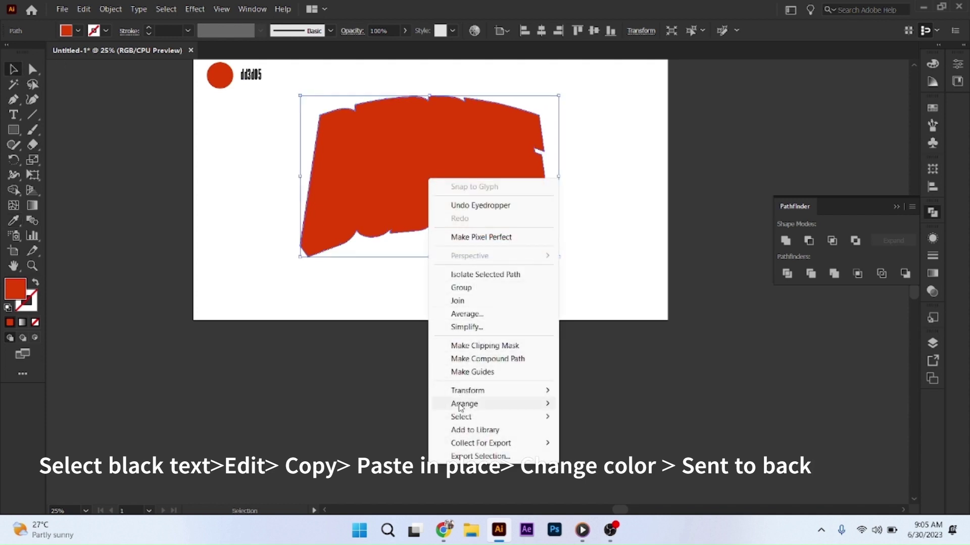
mouse_move(464, 404)
click(598, 443)
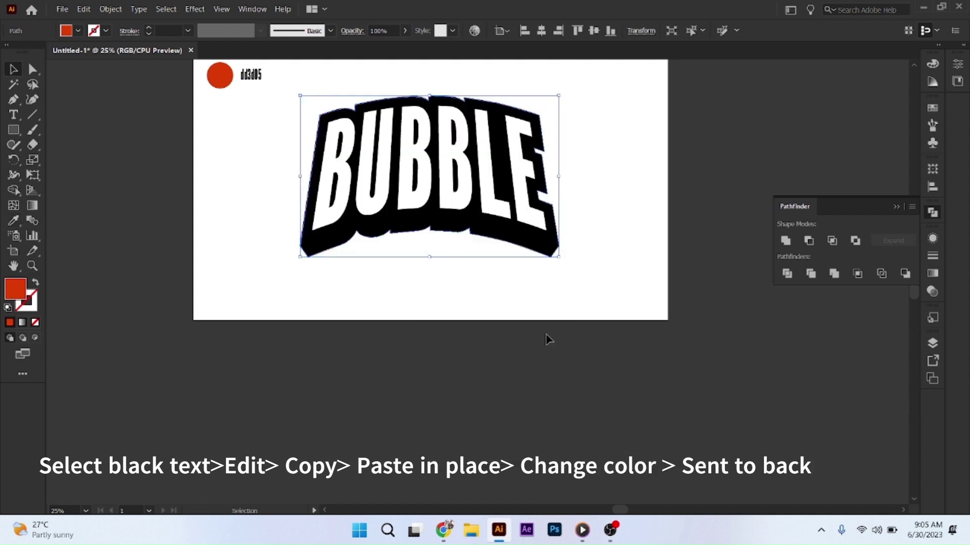
Start an Offset Path on the red shape and set its offset to 23 px.
click(114, 11)
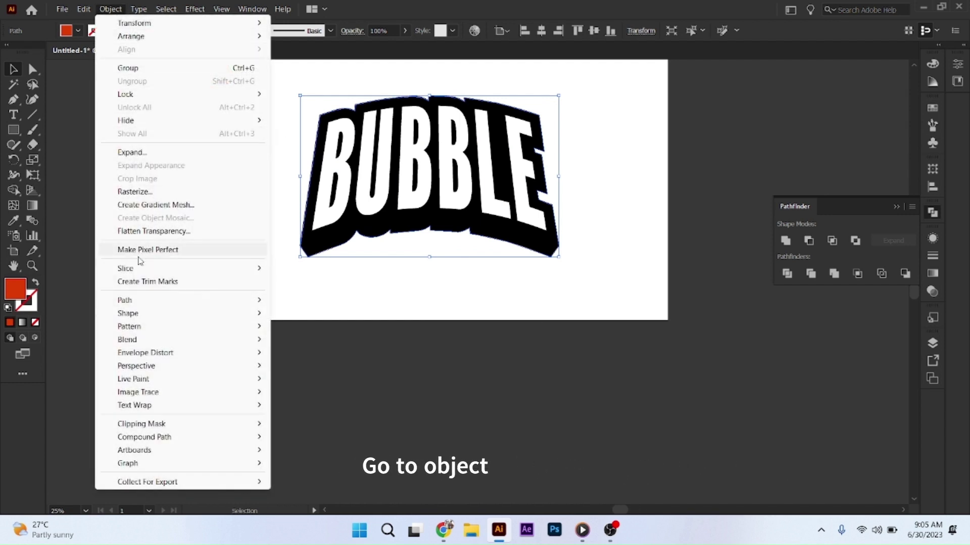
mouse_move(126, 300)
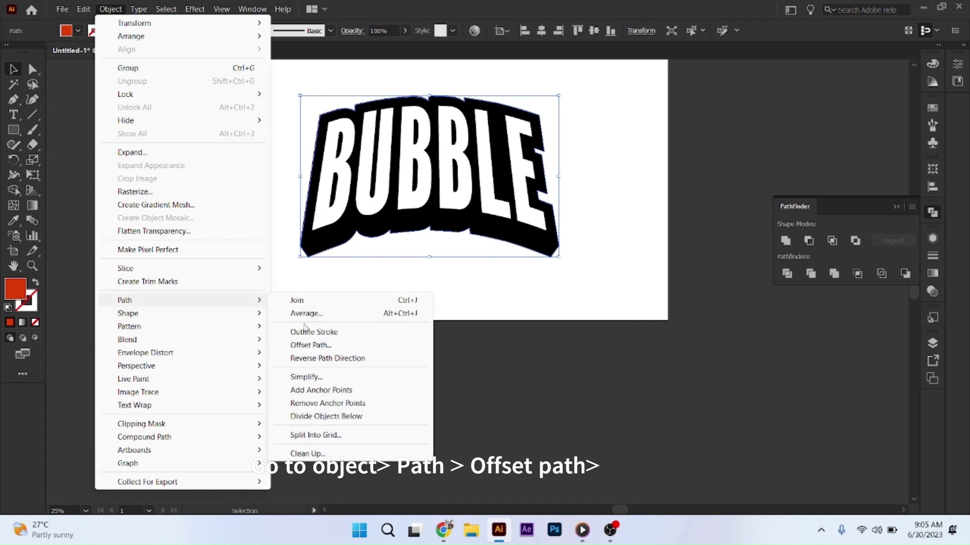
click(314, 346)
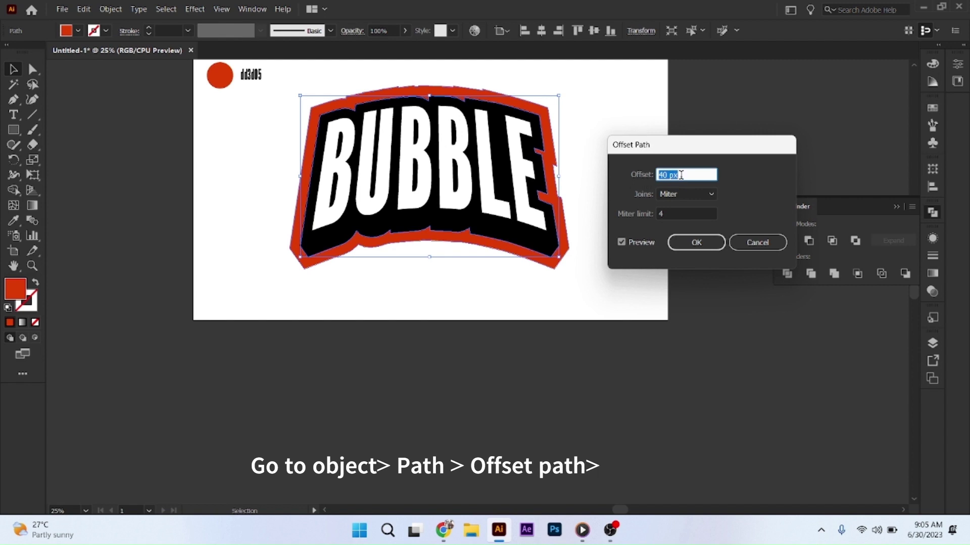
scroll(680, 175, down, 9)
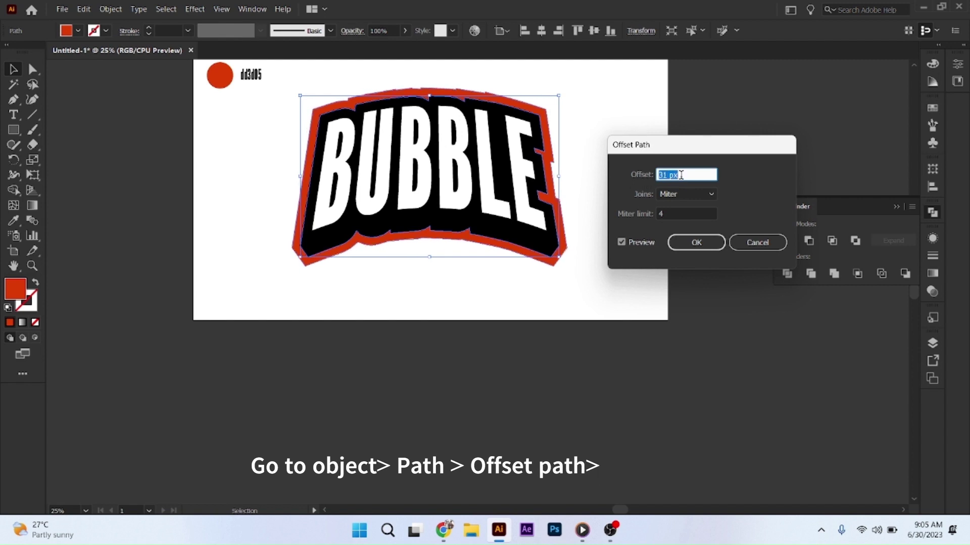
scroll(681, 175, down, 3)
scroll(680, 175, down, 5)
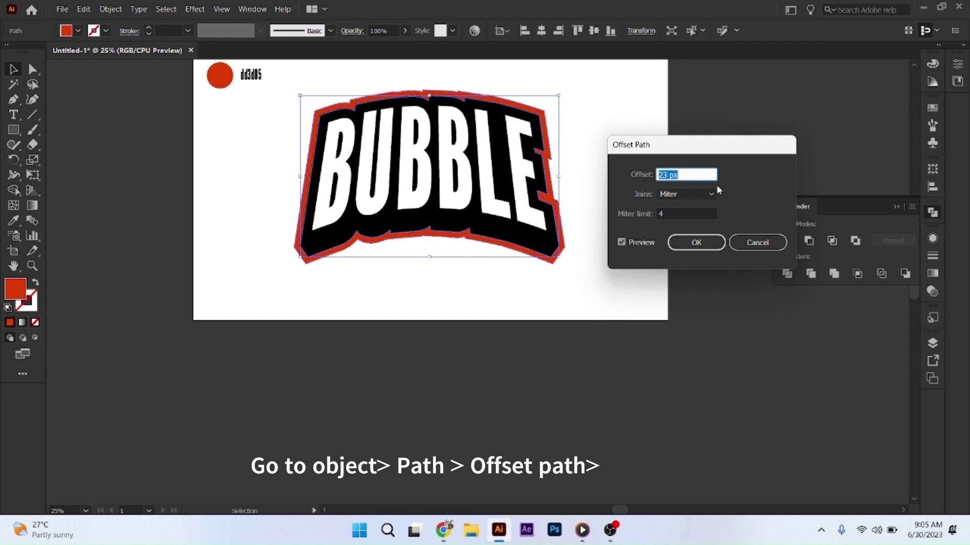
Try Bevel joins on the red shape's offset and set the joins back to Miter.
click(710, 199)
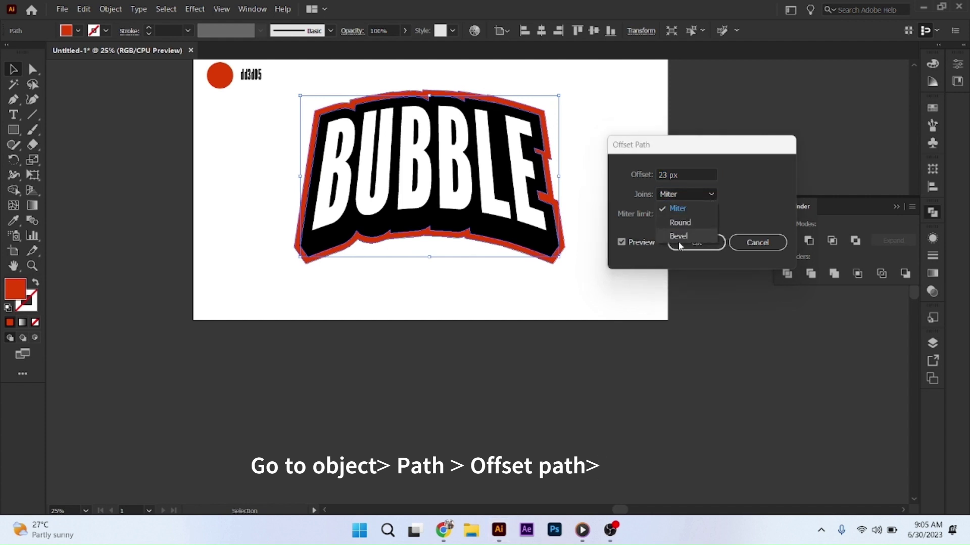
click(677, 240)
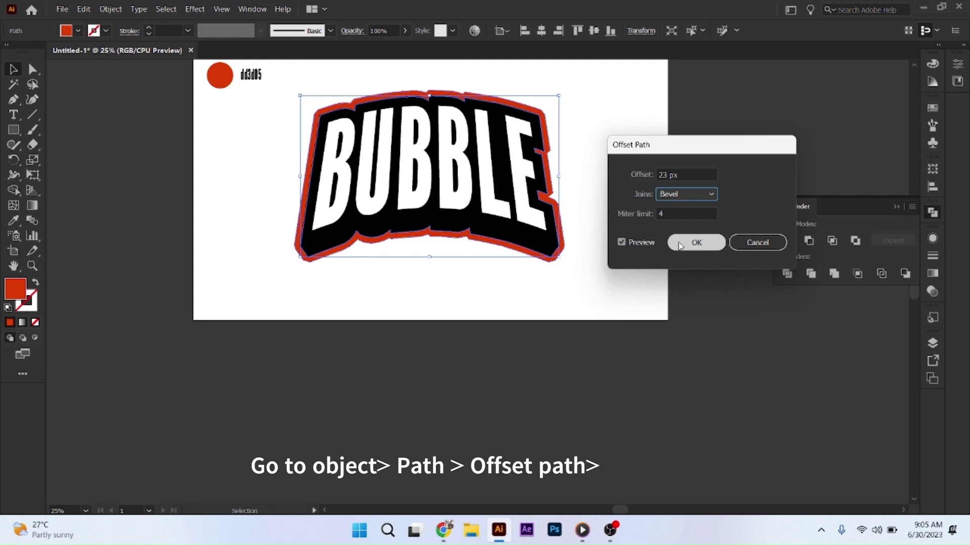
click(686, 195)
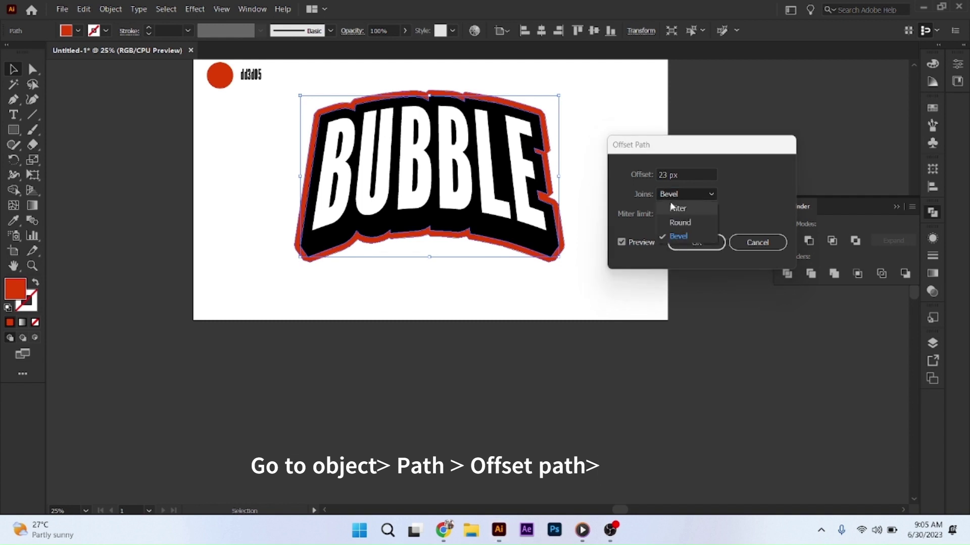
click(670, 205)
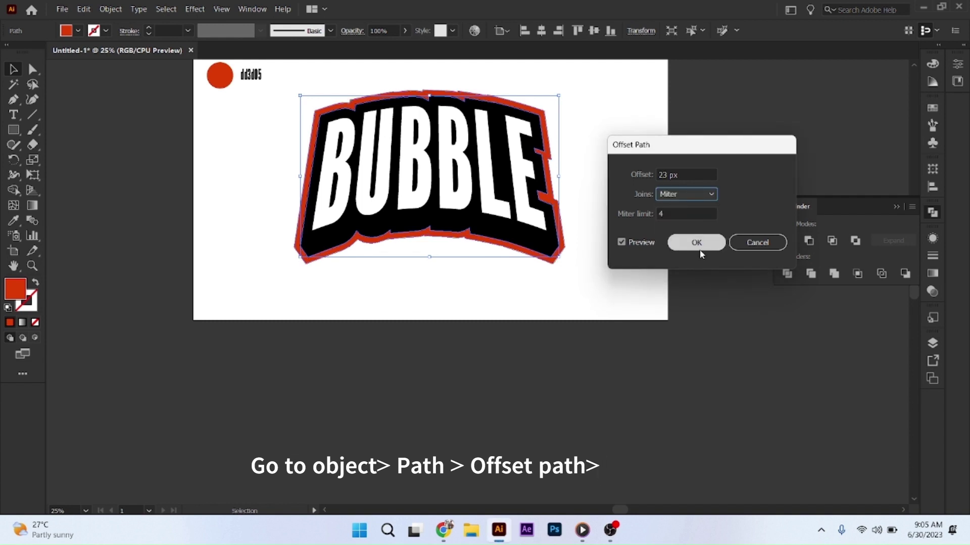
Set the red shape's offset to 32 px, apply the Offset Path and clear the selection.
click(648, 176)
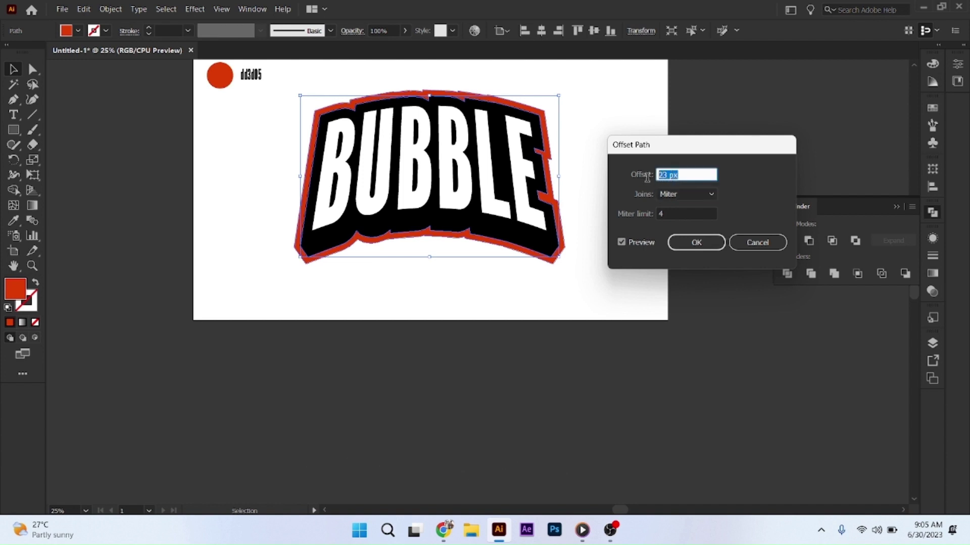
key(Up)
key(Up)
key(Up)
key(Up)
key(Up)
key(Up)
key(Up)
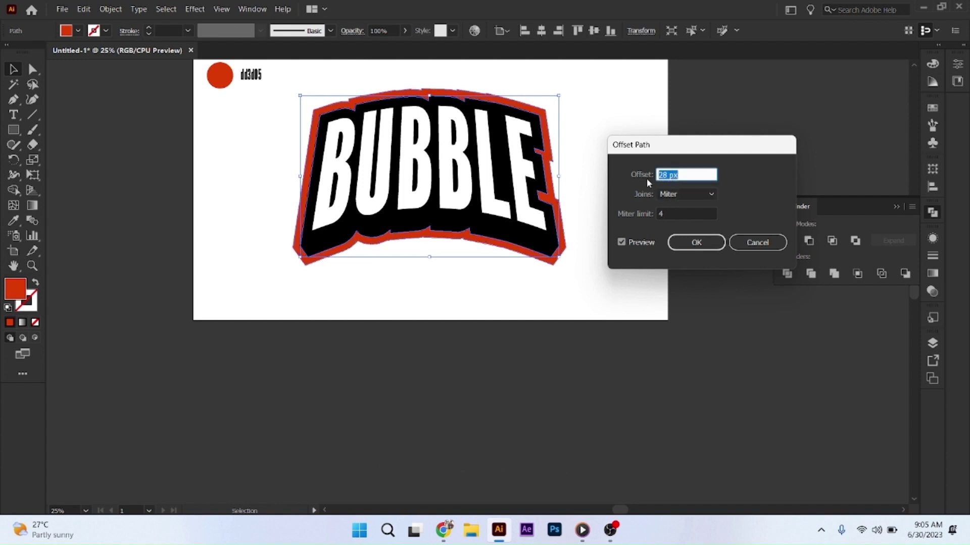
key(Up)
key(Up)
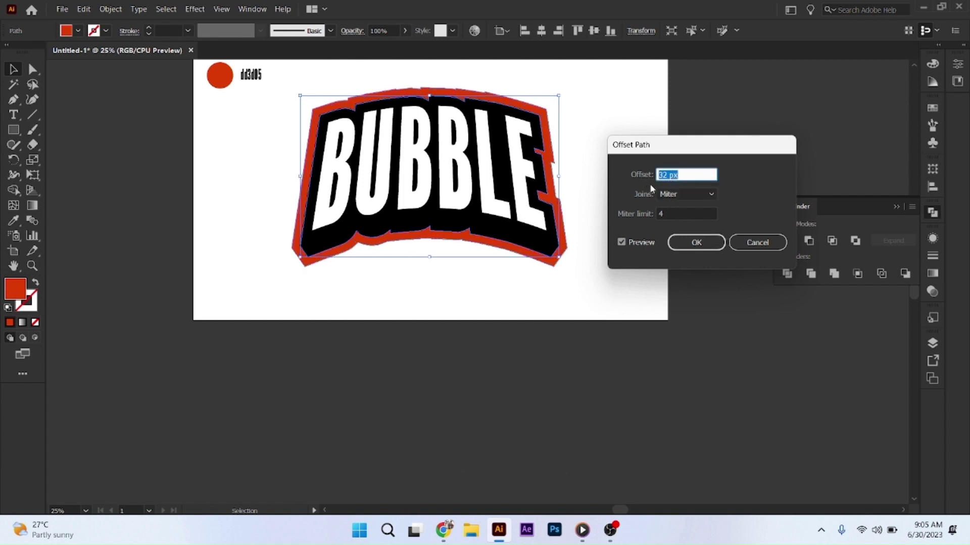
click(697, 243)
click(625, 255)
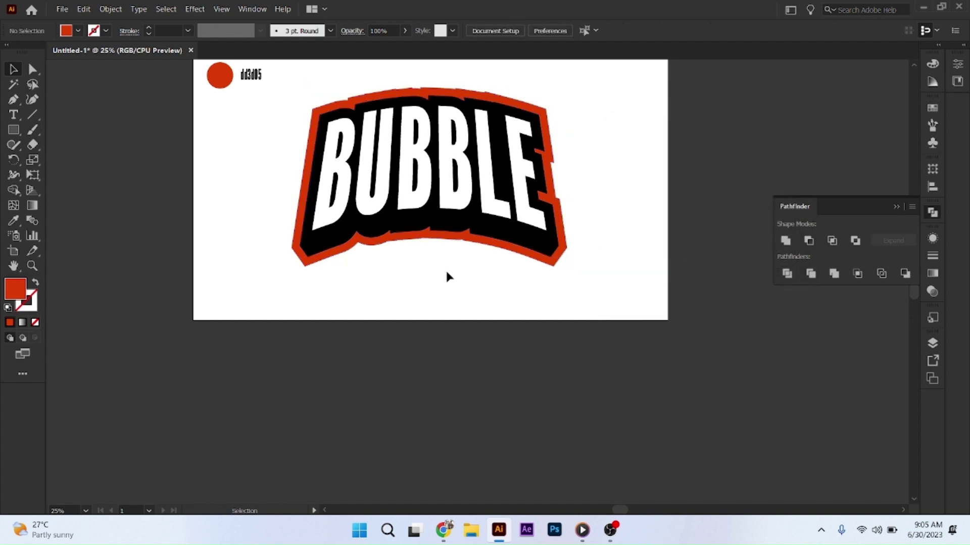
scroll(505, 267, up, 2)
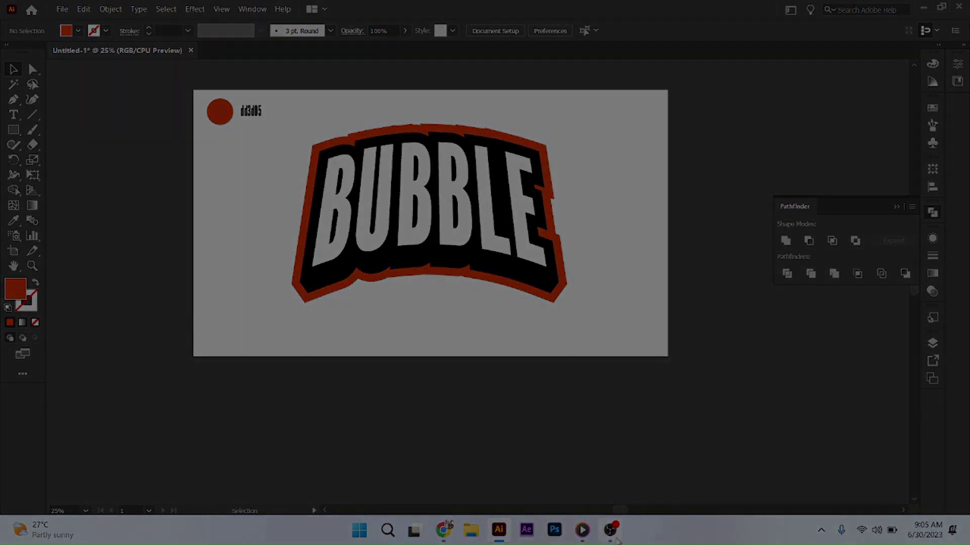
mouse_move(611, 530)
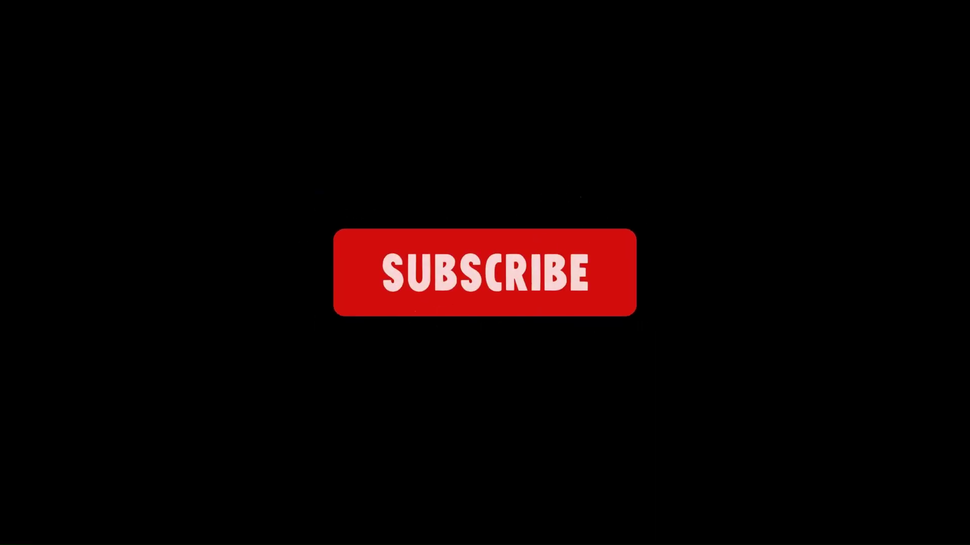